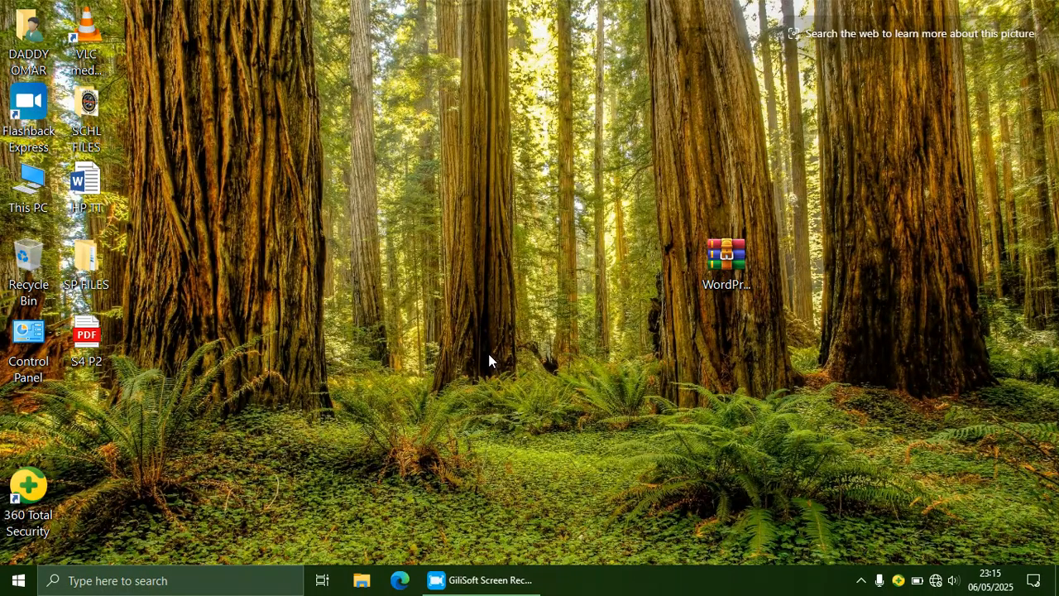
Step: Copy the WordPress RAR archive sitting on the desktop
left_click(731, 248)
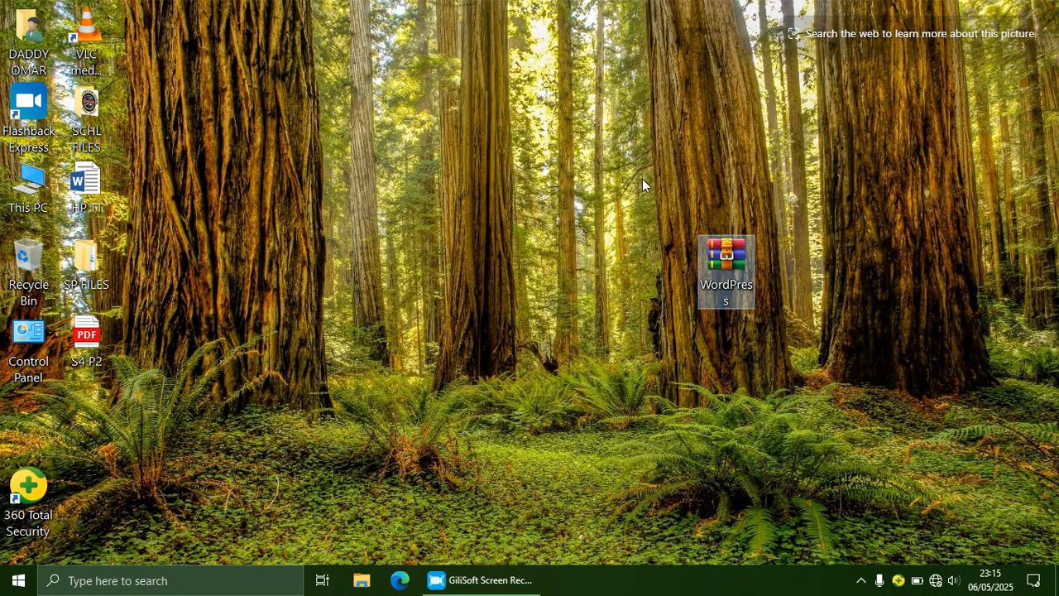
right_click(706, 252)
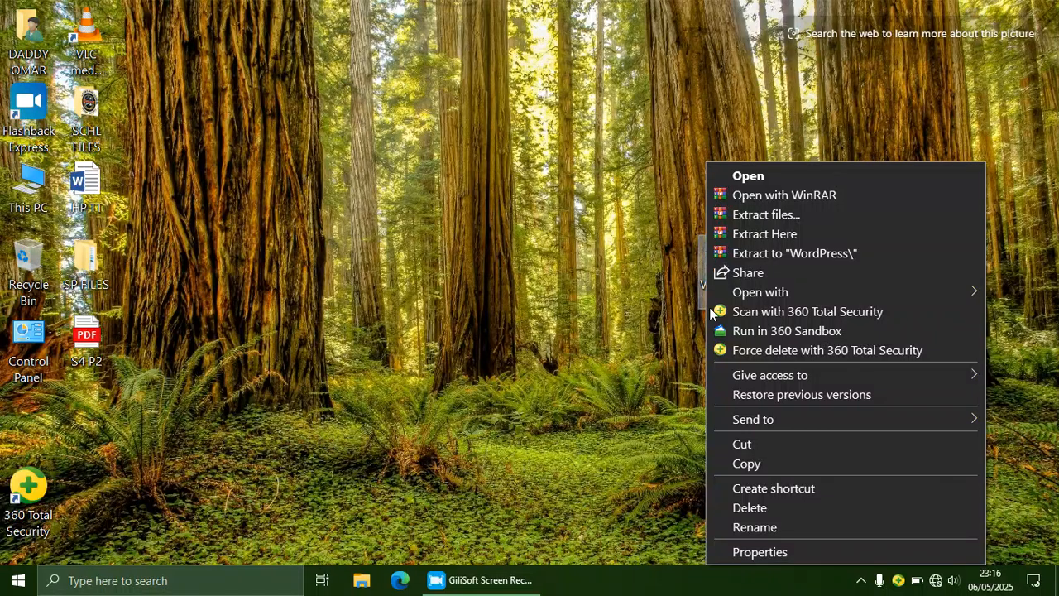
left_click(746, 464)
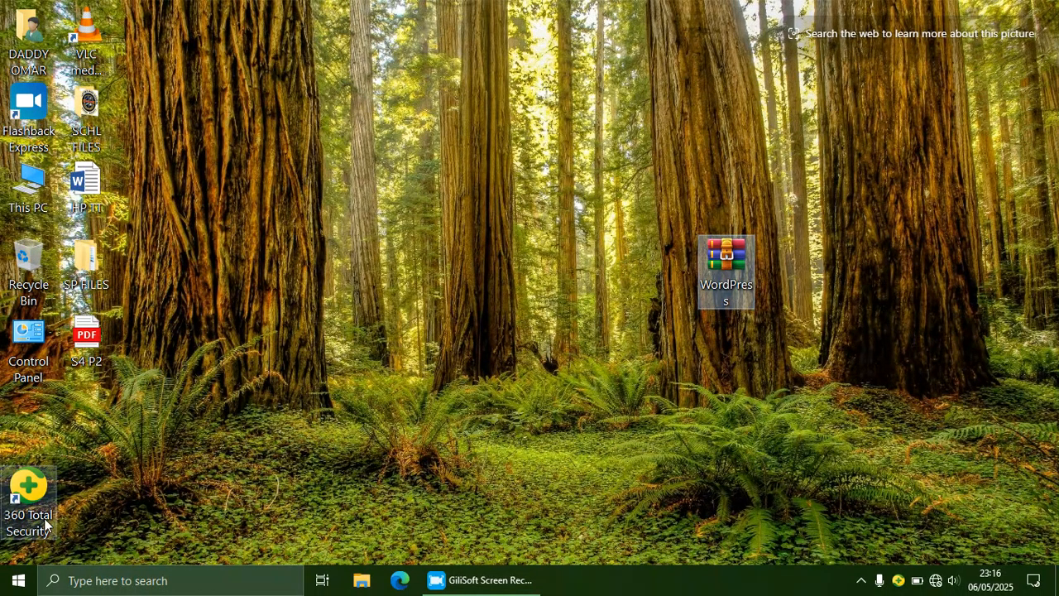
Step: Open the XAMPP htdocs folder from the Start menu's XAMPP group
left_click(18, 581)
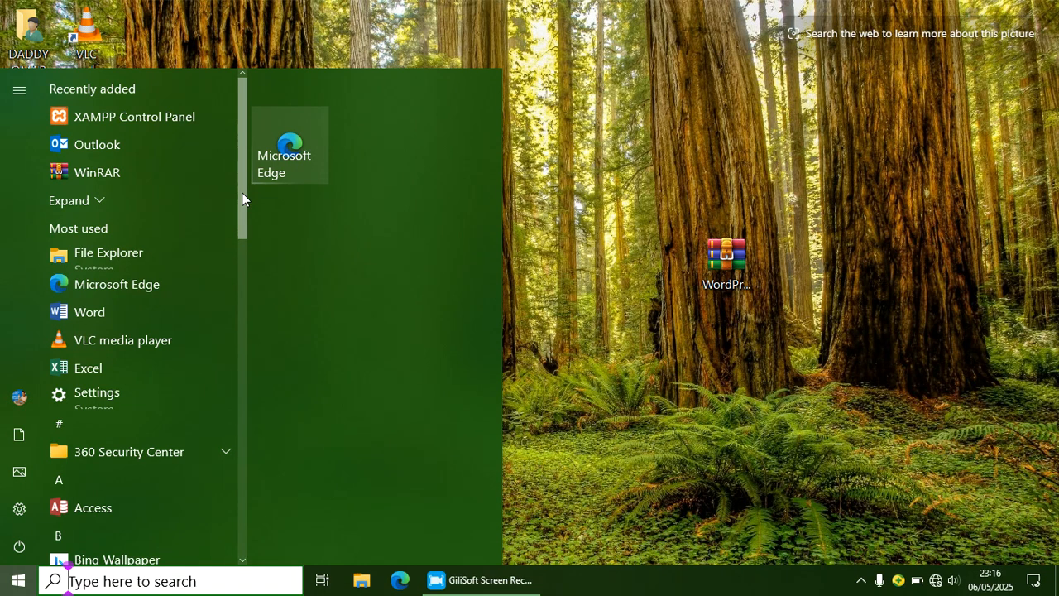
left_click_drag(242, 192, 245, 543)
left_click(222, 504)
left_click_drag(241, 449, 245, 536)
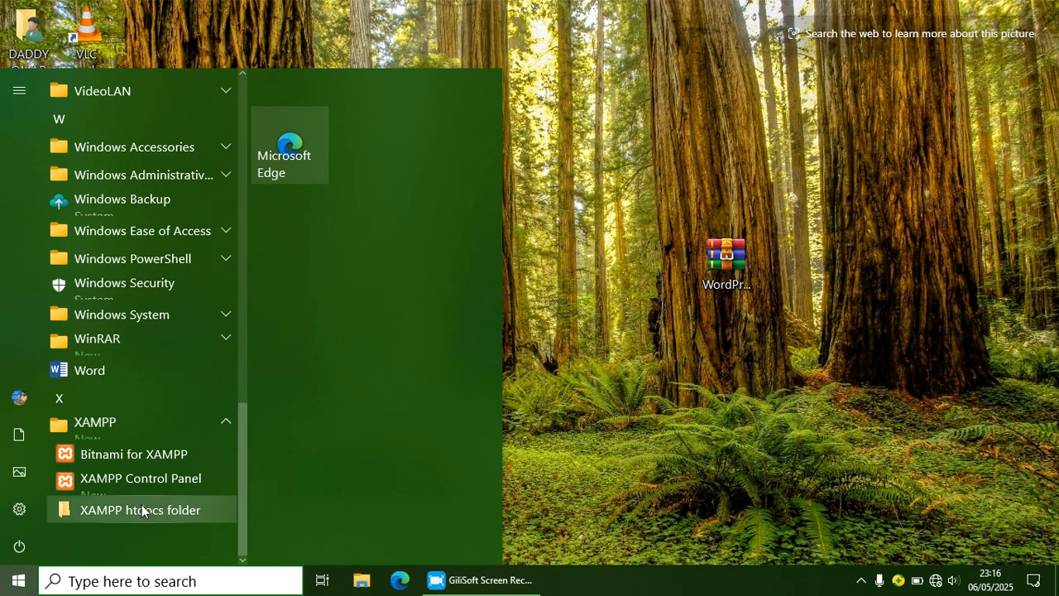
left_click(200, 511)
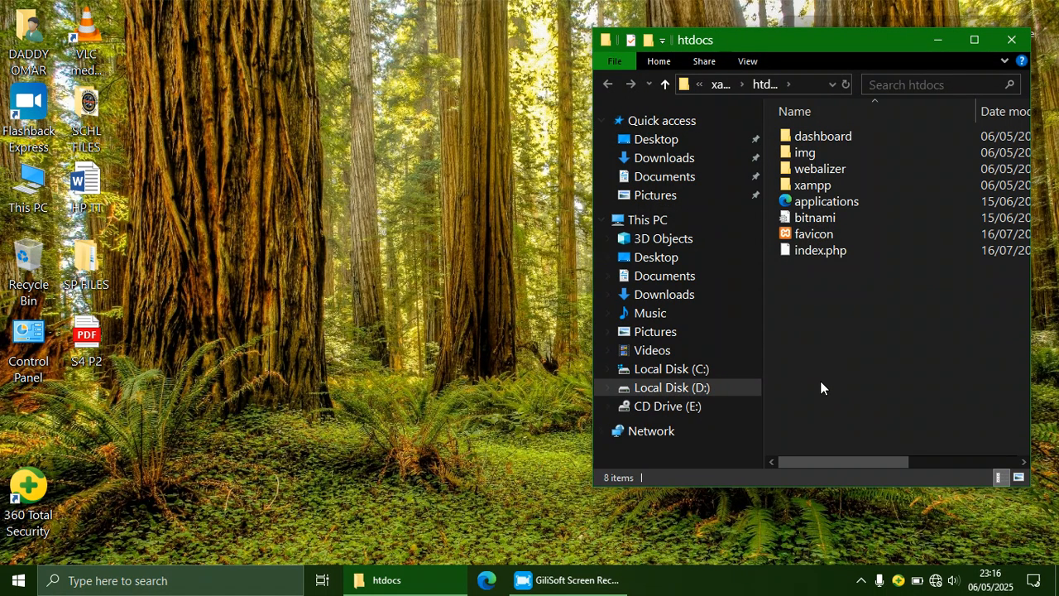
Step: Paste the WordPress archive into htdocs and maximize the Explorer window
left_click_drag(877, 52, 369, 52)
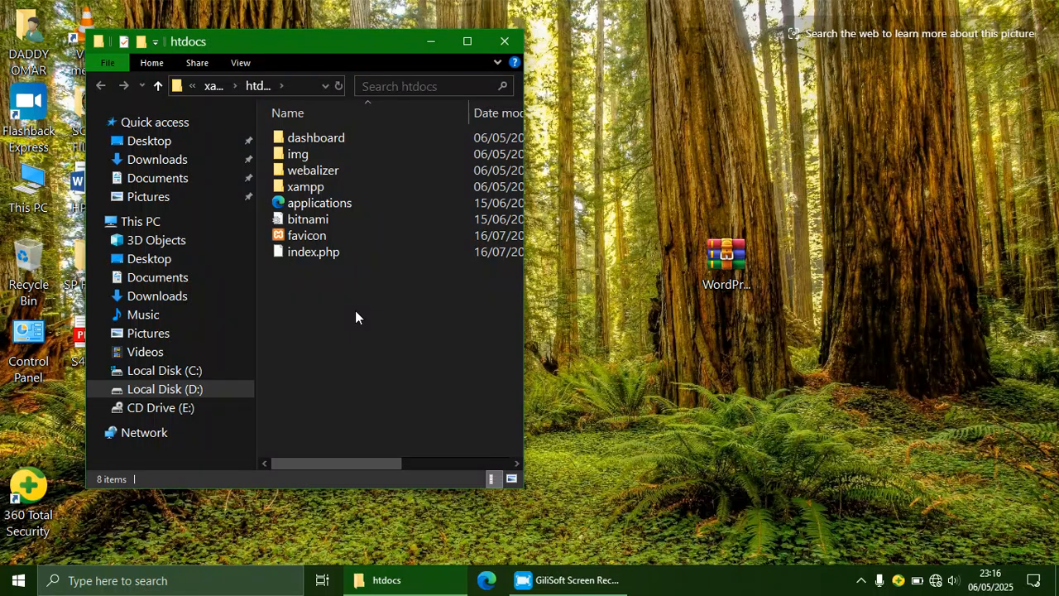
right_click(355, 311)
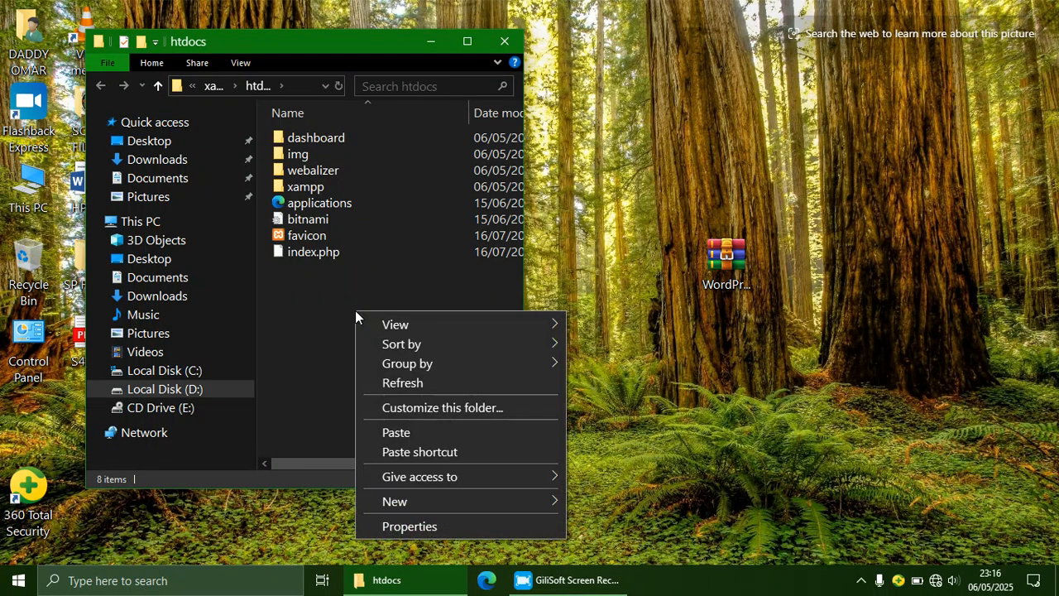
left_click(398, 433)
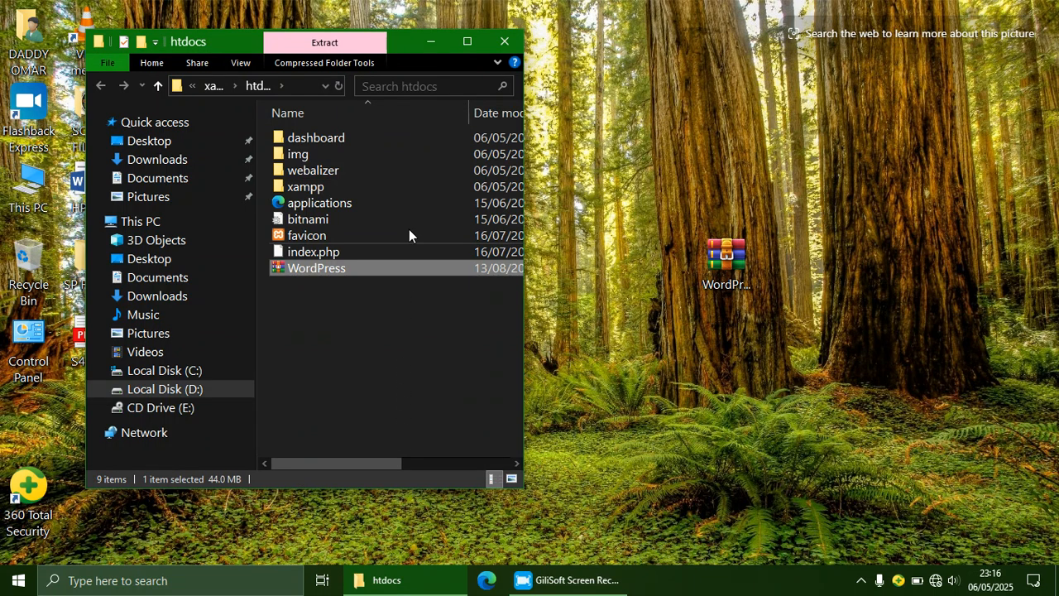
left_click(467, 41)
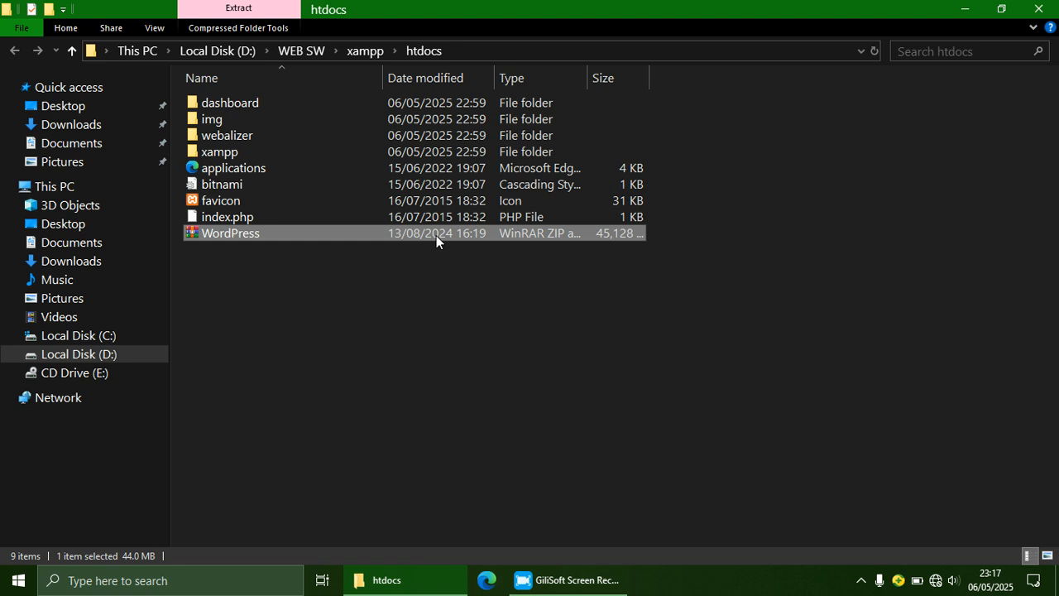
Step: Extract WordPress.zip here, producing a wordpress folder in htdocs
right_click(436, 235)
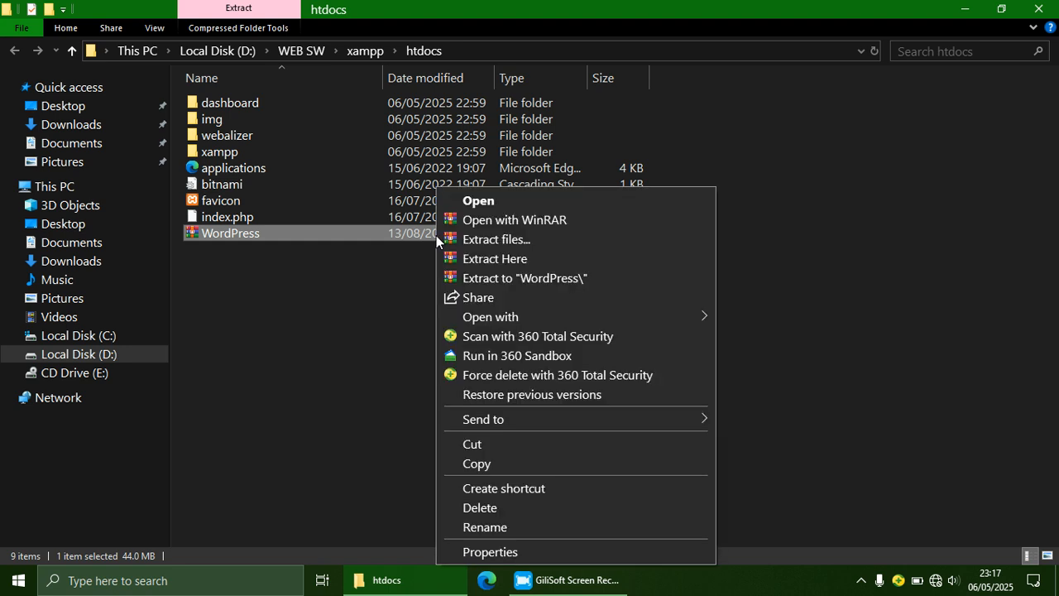
left_click(494, 259)
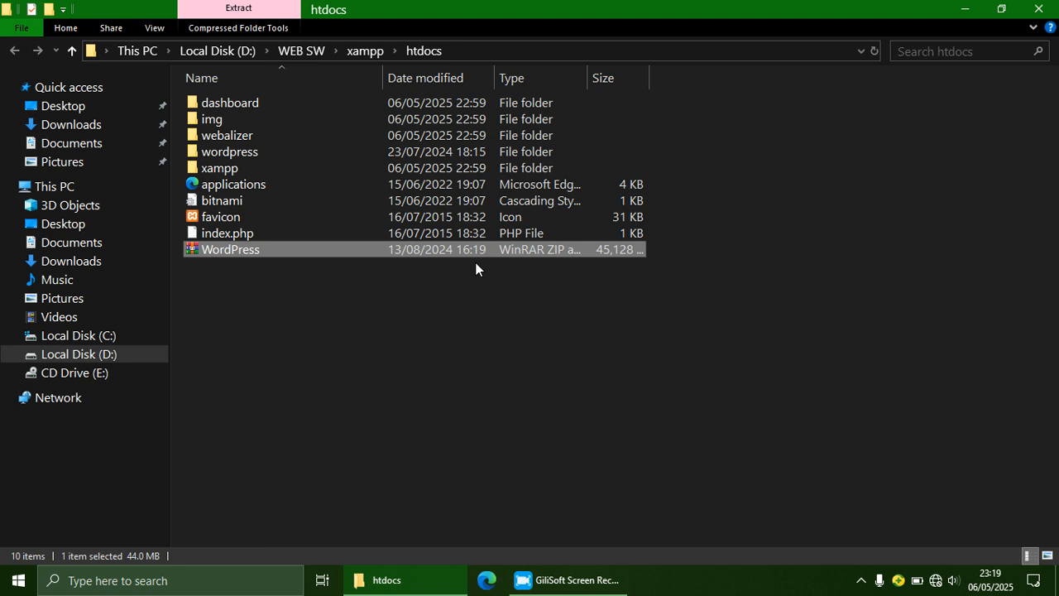
Step: Rename the extracted wordpress folder in htdocs to 'Roots'
left_click(259, 153)
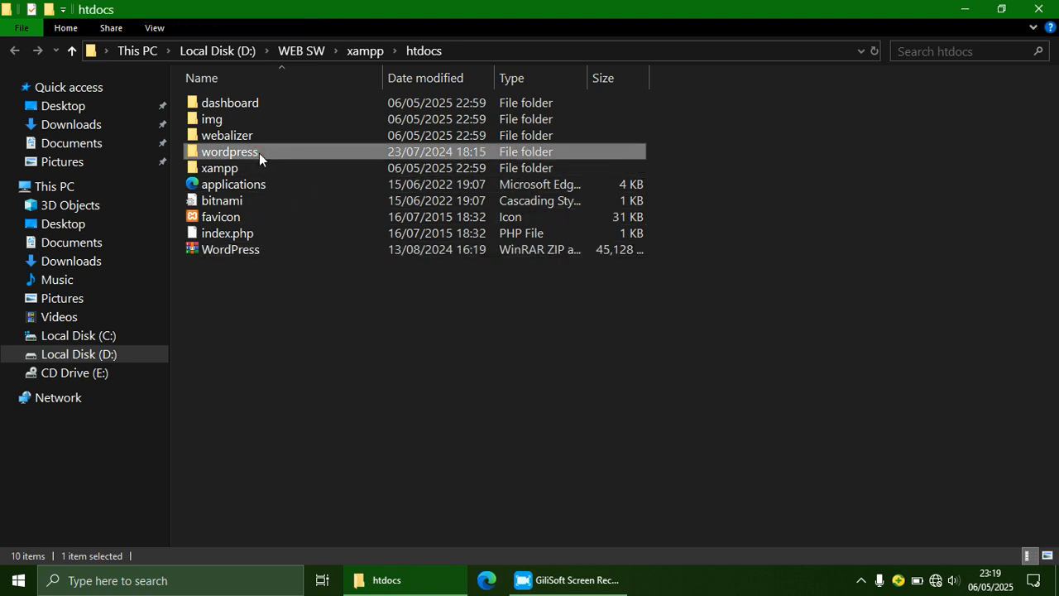
right_click(259, 153)
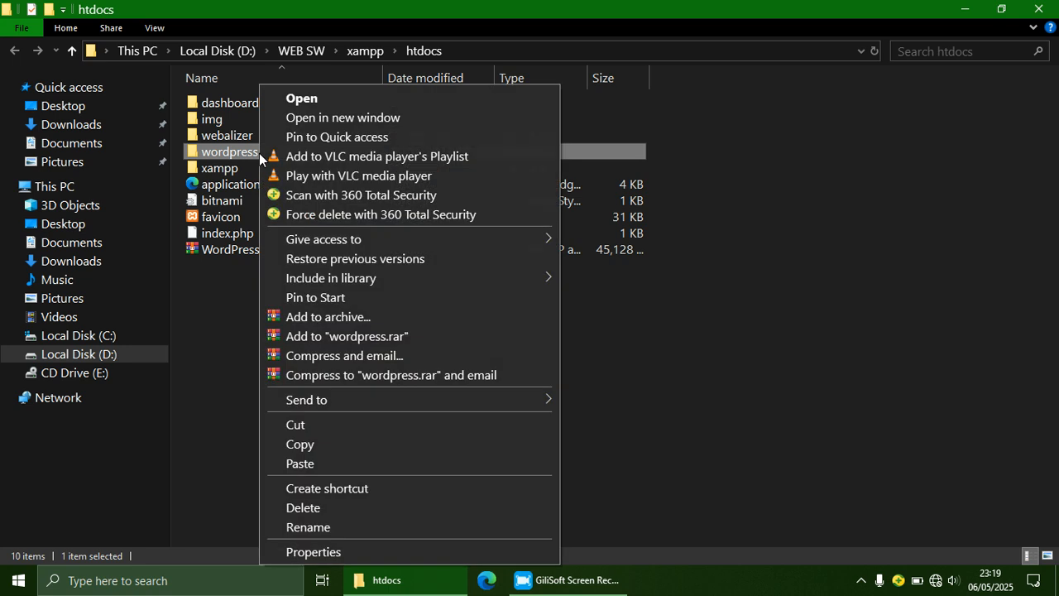
left_click(322, 529)
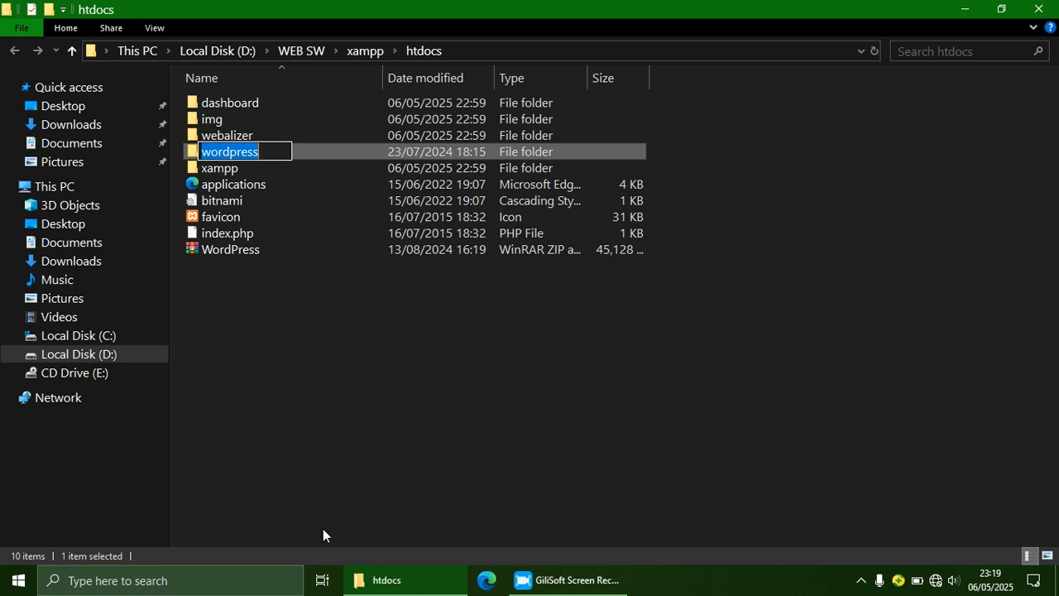
type("R")
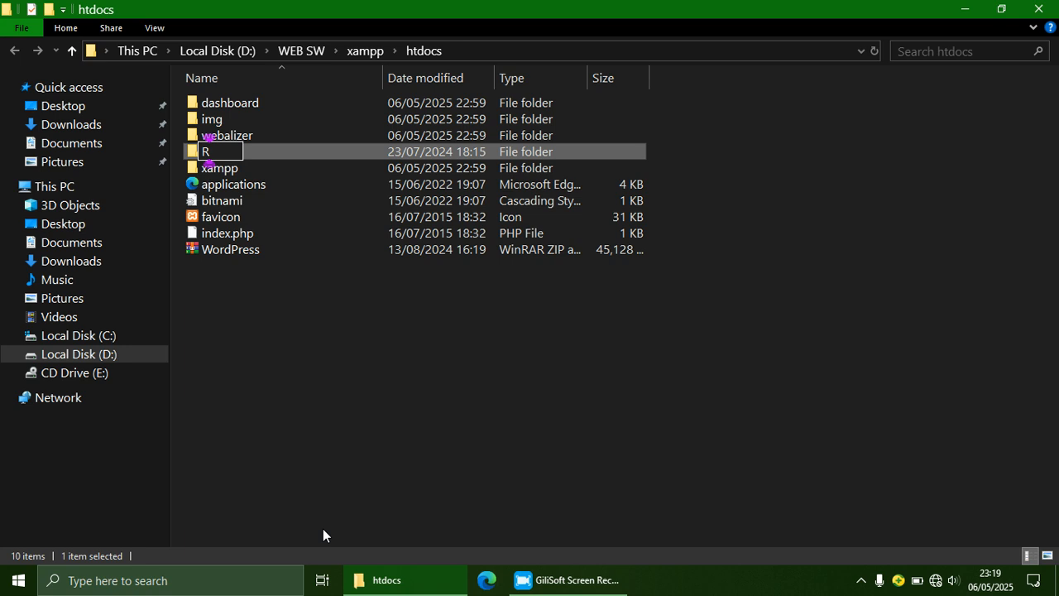
type("RE")
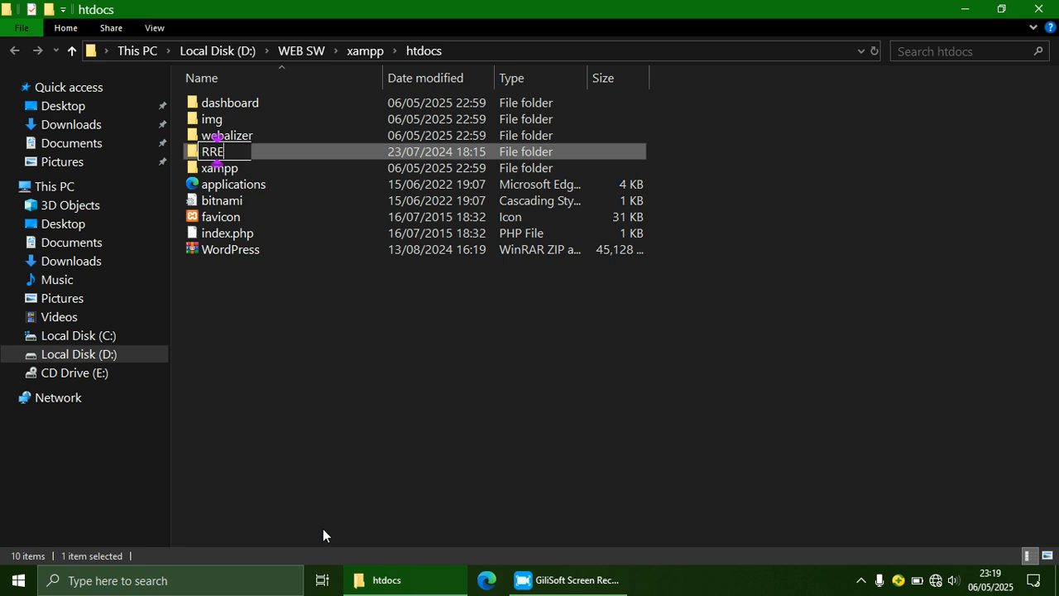
key("BackSpace")
key("BackSpace")
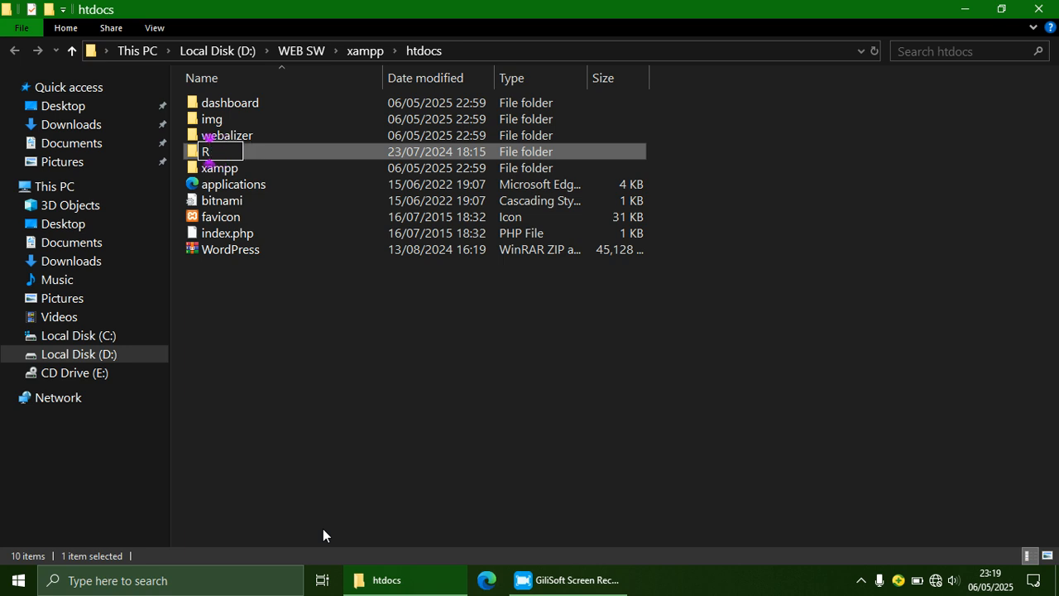
type("OO")
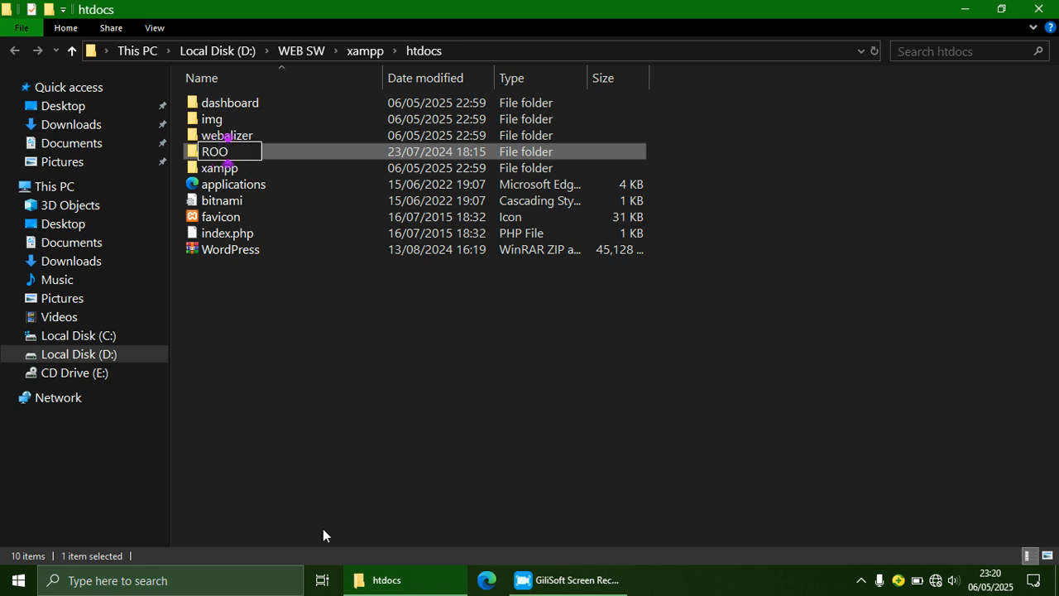
key("BackSpace")
key("BackSpace")
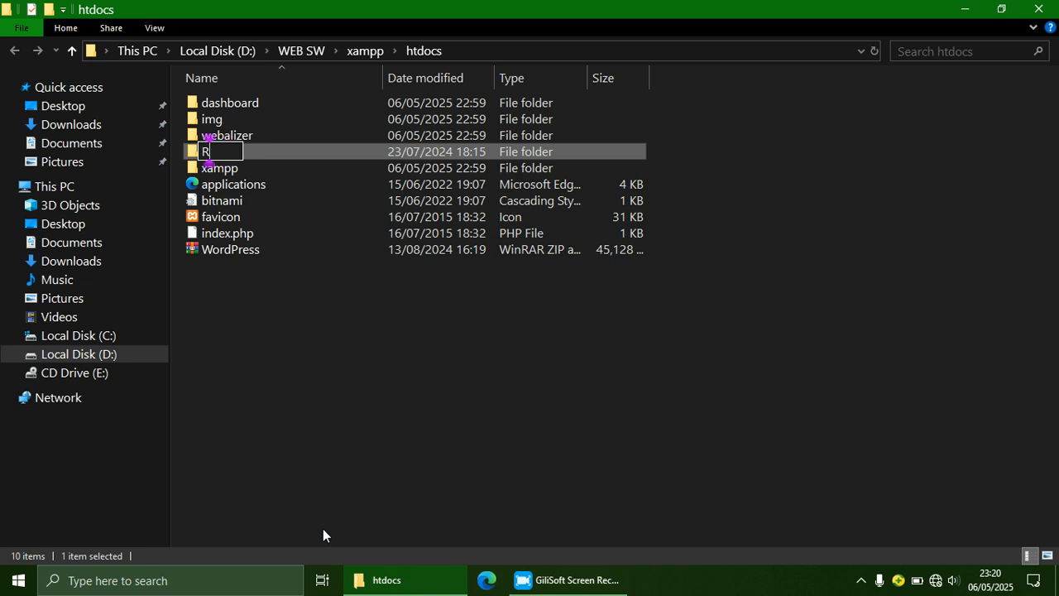
type("oots")
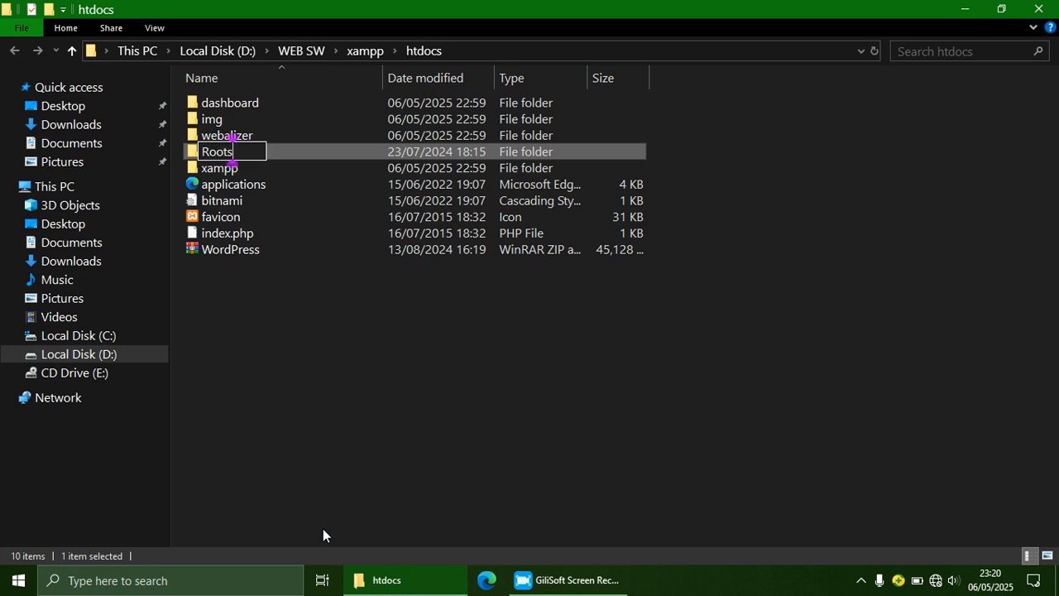
key("Return")
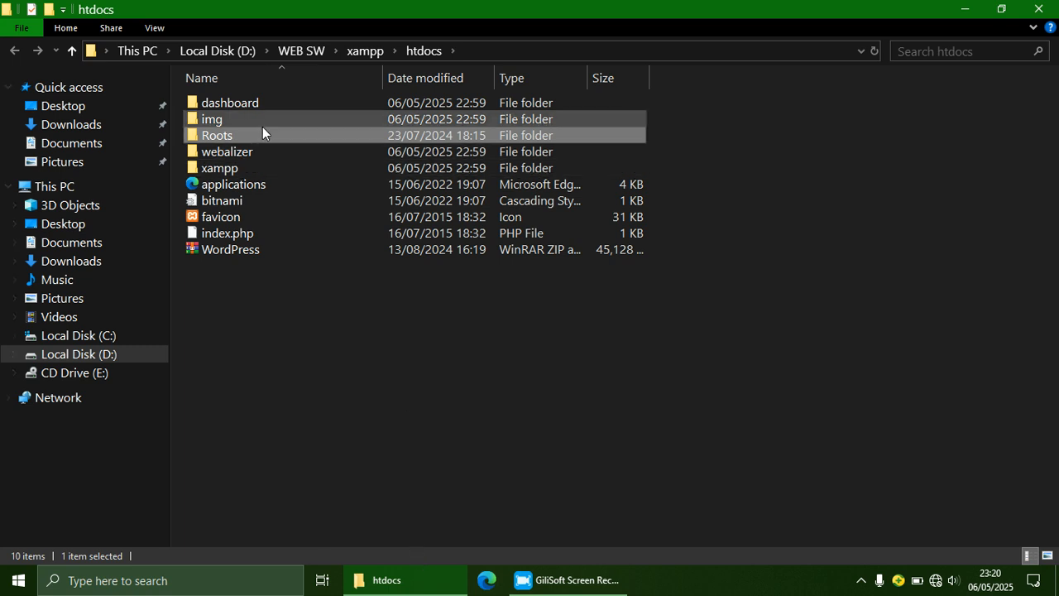
mouse_move(283, 135)
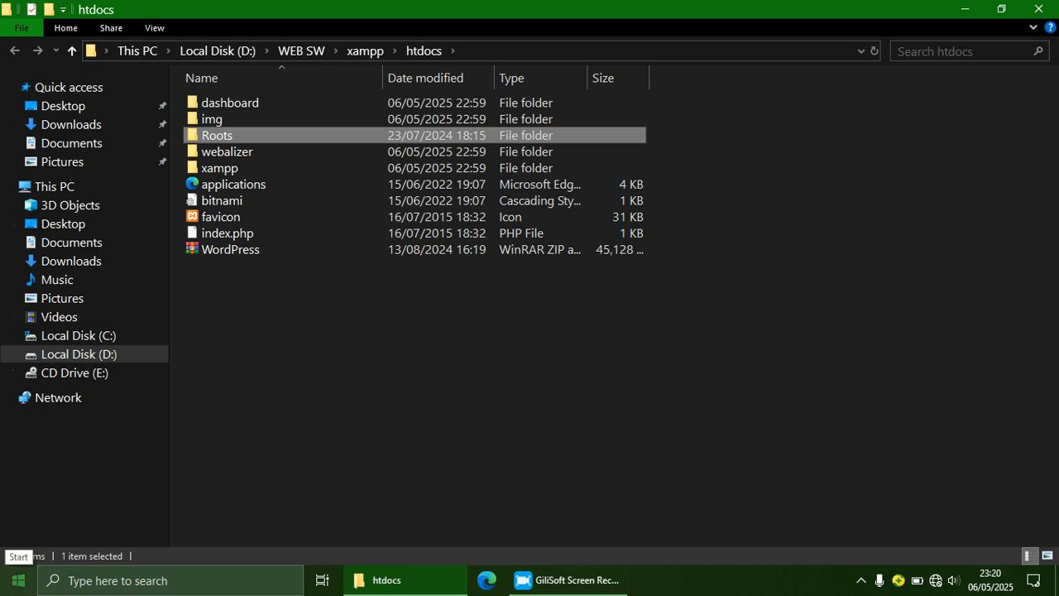
Step: Launch XAMPP Control Panel from the Start menu's XAMPP group
left_click(17, 580)
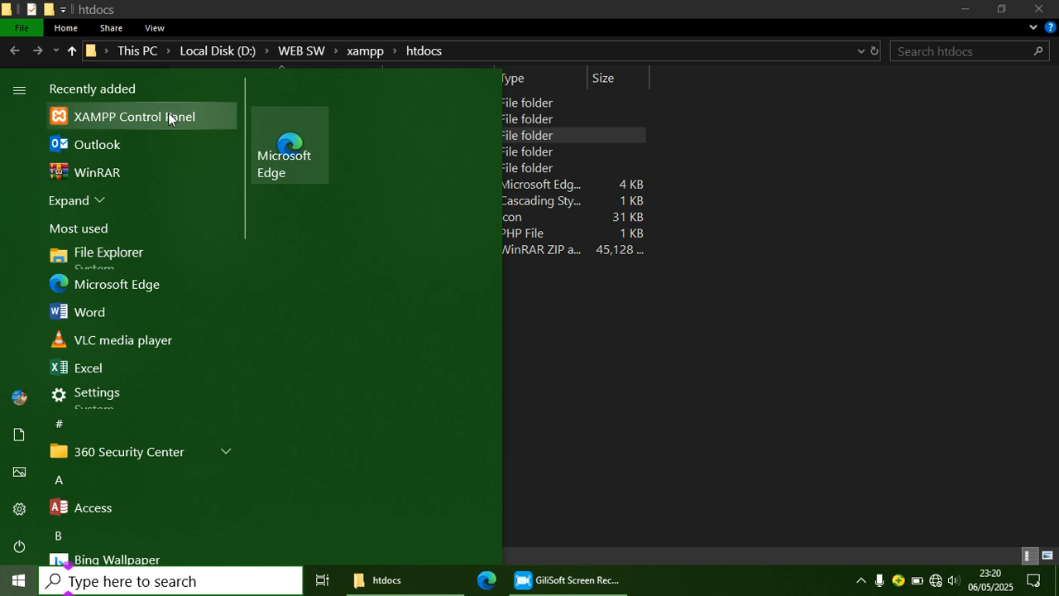
left_click_drag(245, 121, 242, 543)
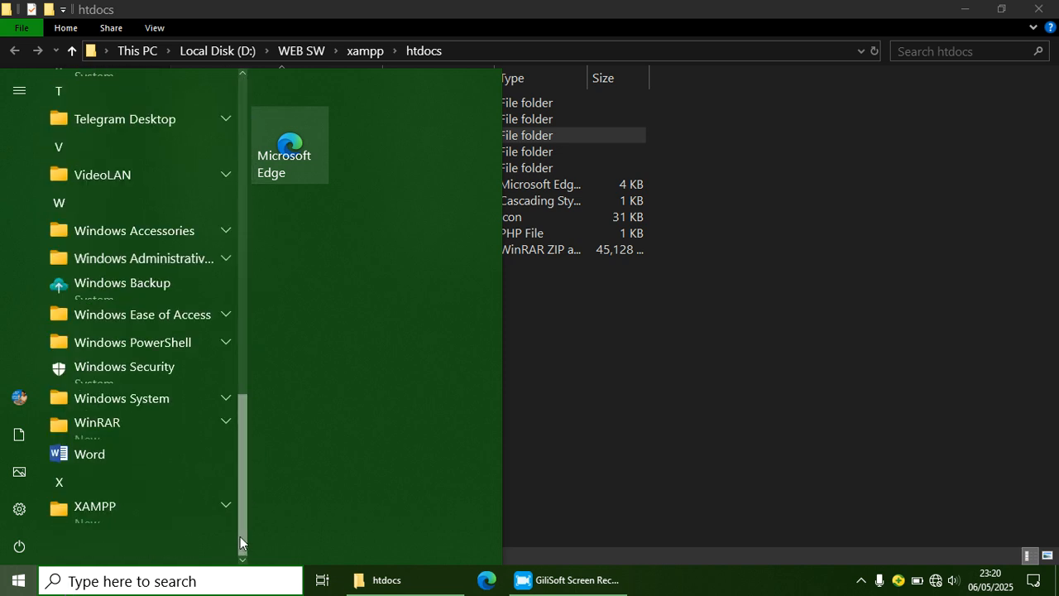
left_click(226, 505)
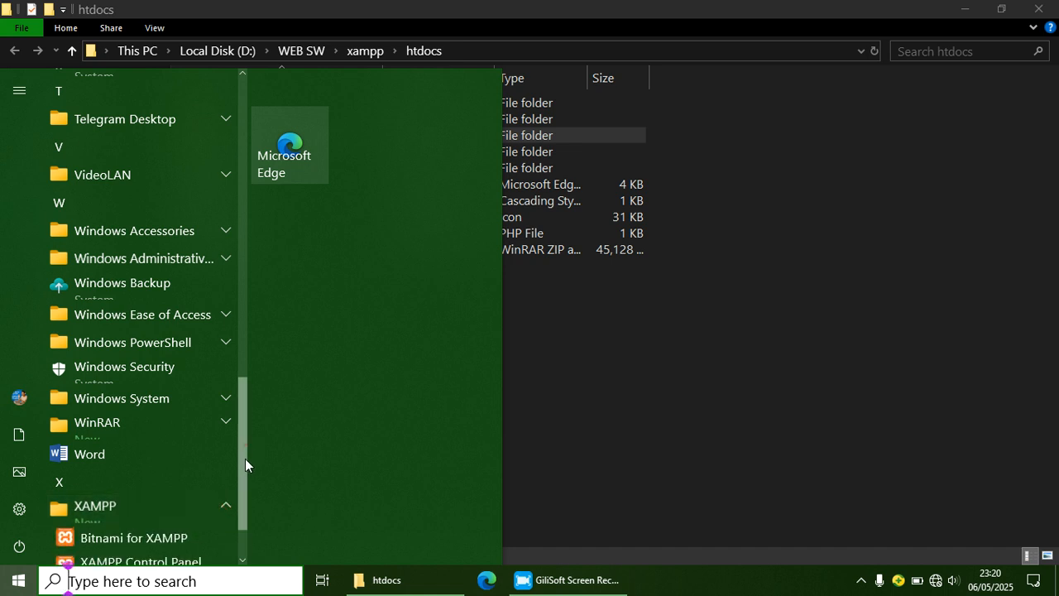
left_click_drag(245, 453, 252, 527)
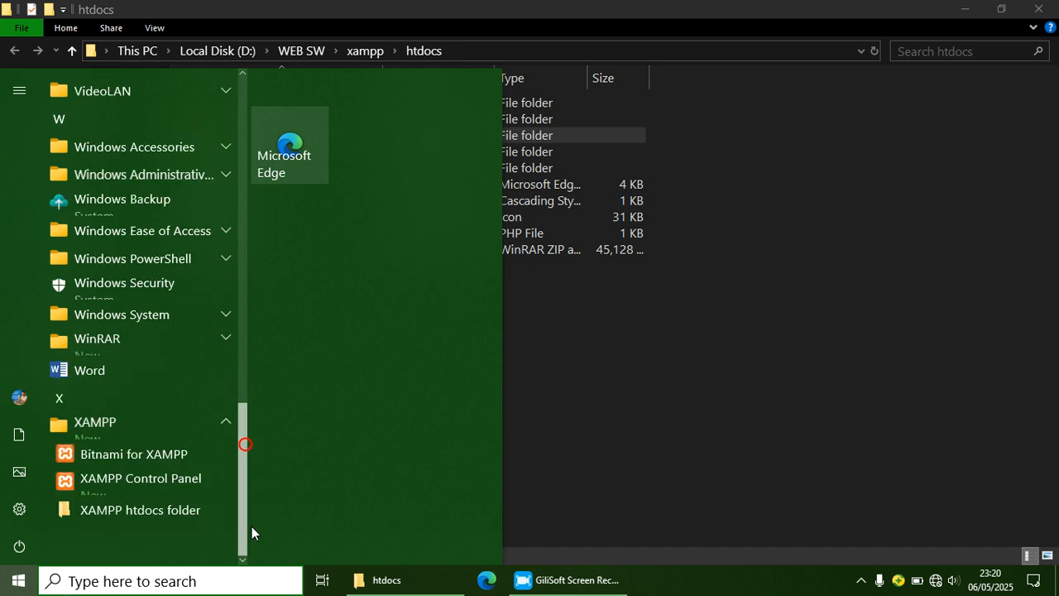
left_click(135, 481)
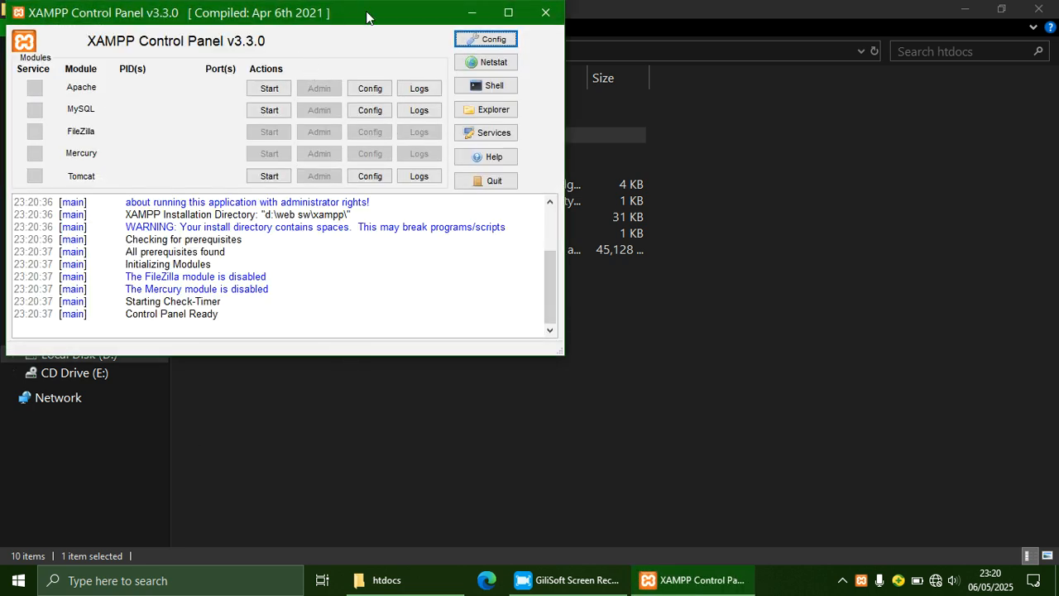
Step: Start the Apache and MySQL servers, then close the XAMPP Control Panel
left_click_drag(367, 14, 617, 96)
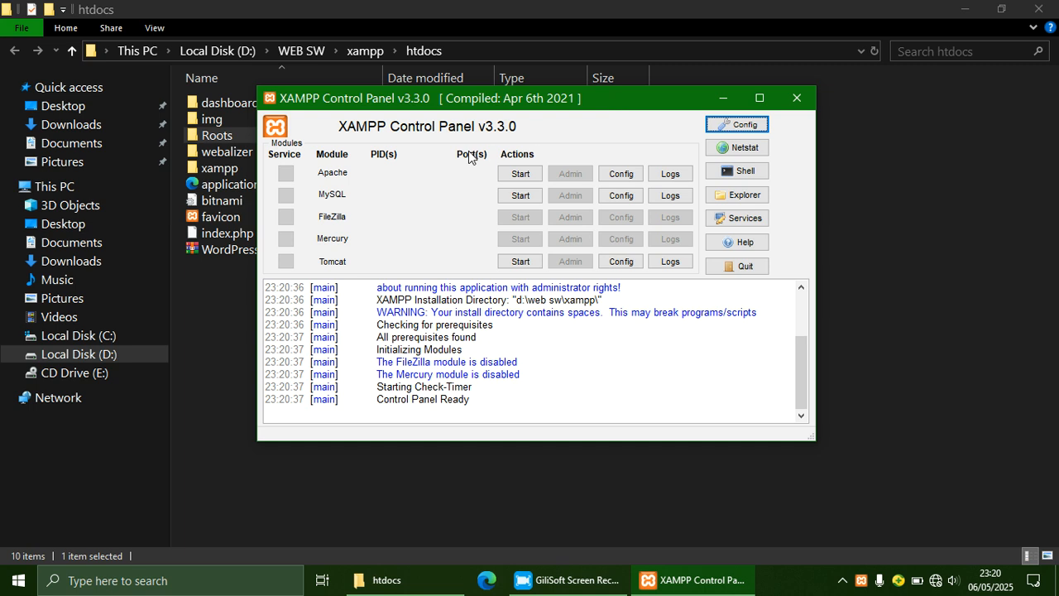
left_click(519, 175)
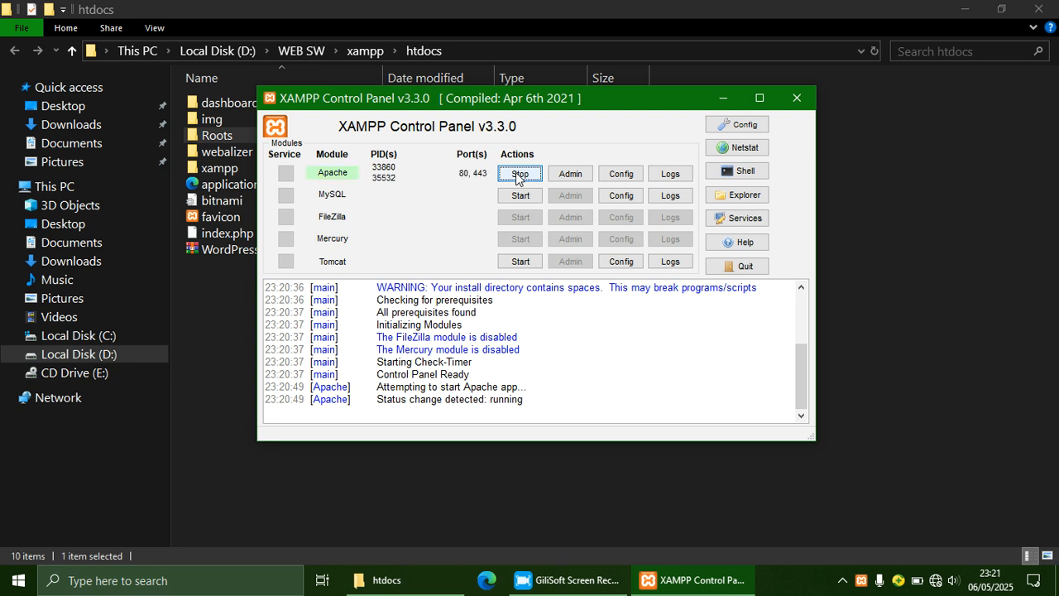
left_click(518, 196)
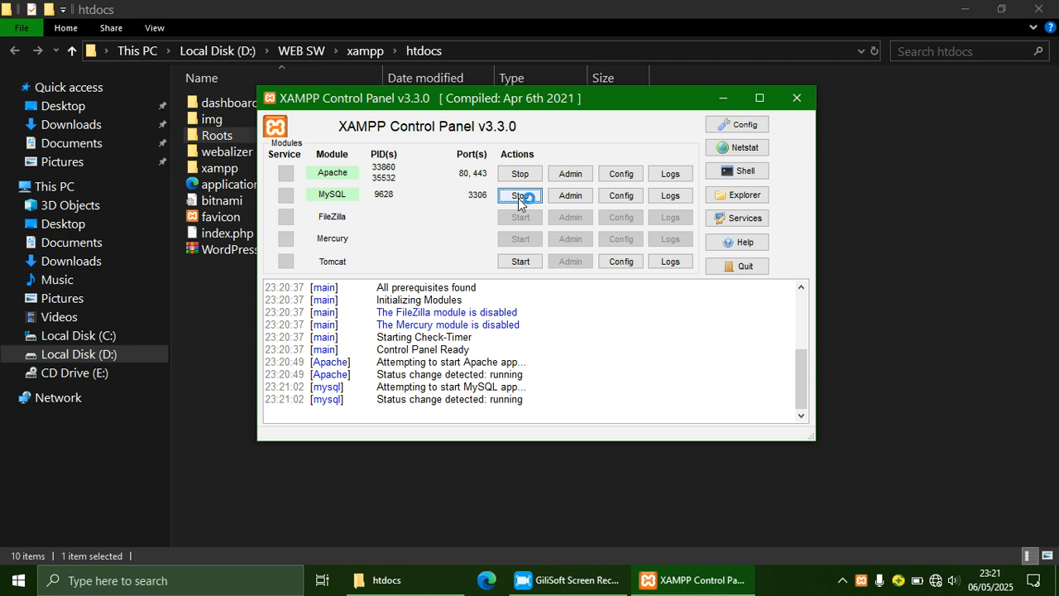
left_click(797, 98)
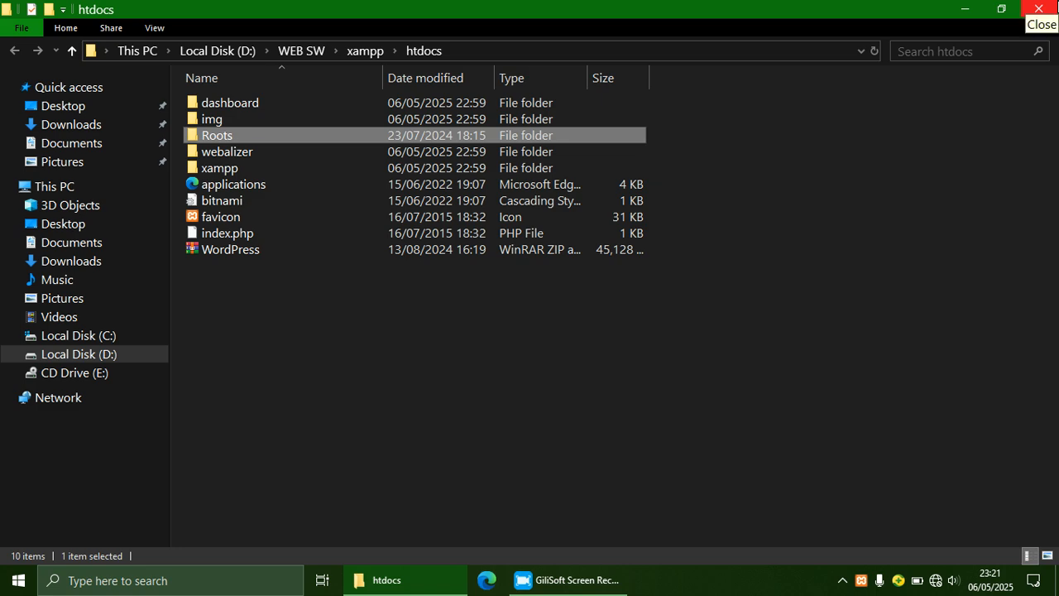
Step: Close htdocs, open Edge, dismiss the 360 offer and enter localhost as the address
left_click(1040, 8)
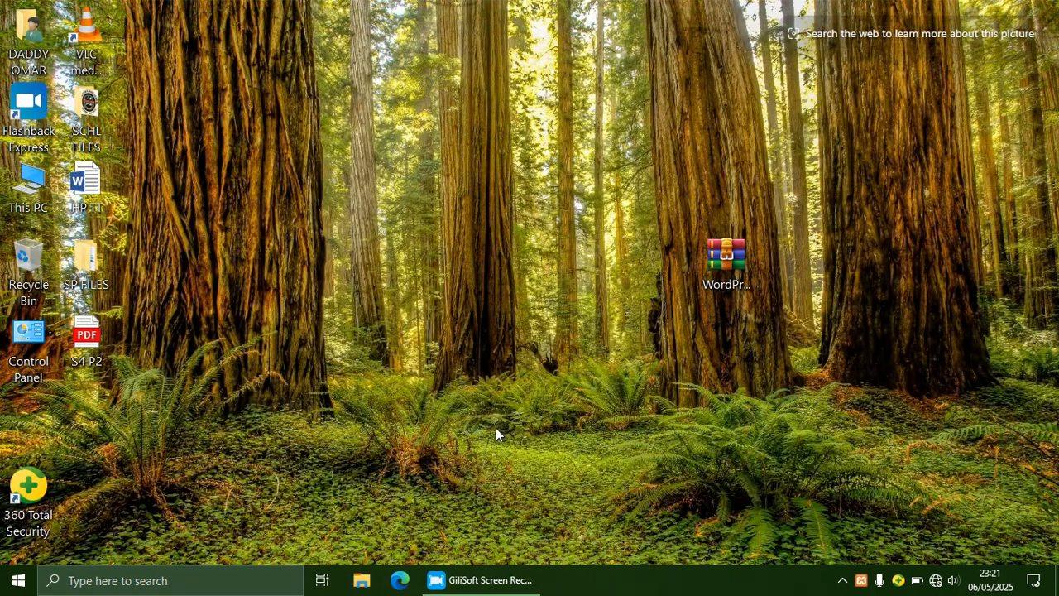
left_click(399, 582)
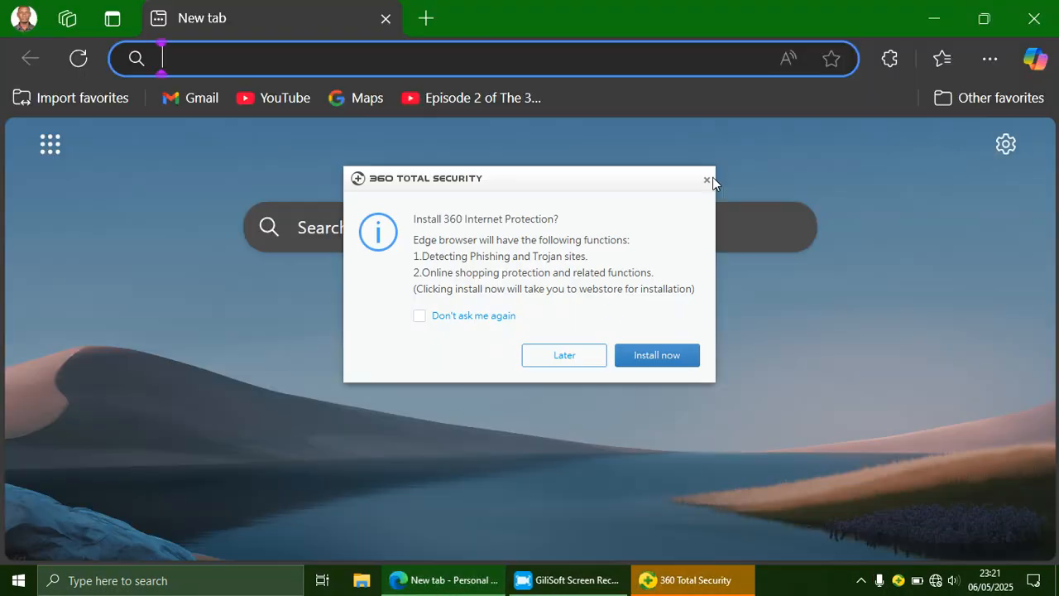
left_click(708, 180)
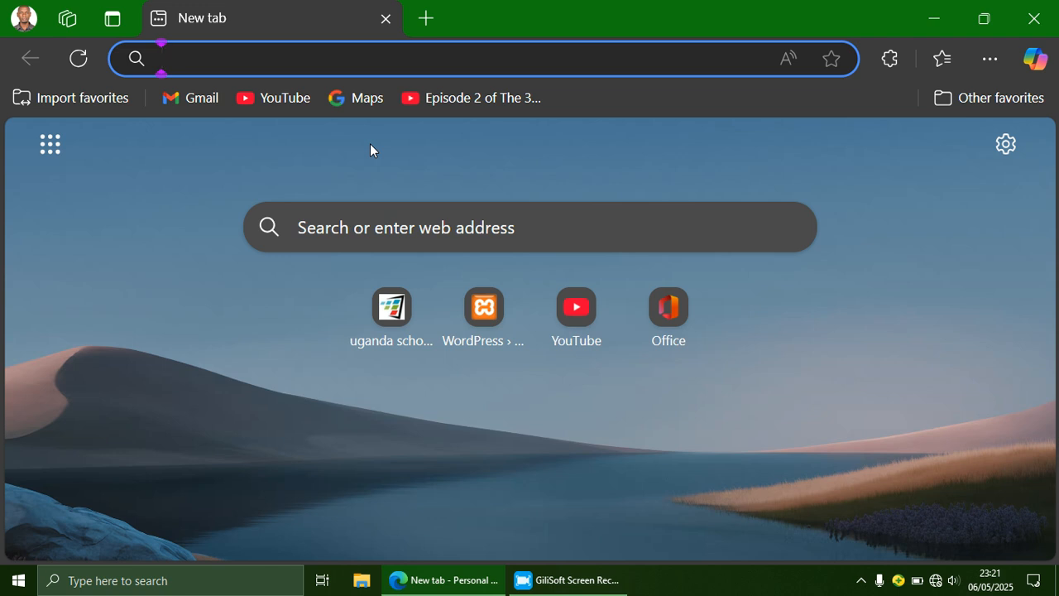
type("localhost")
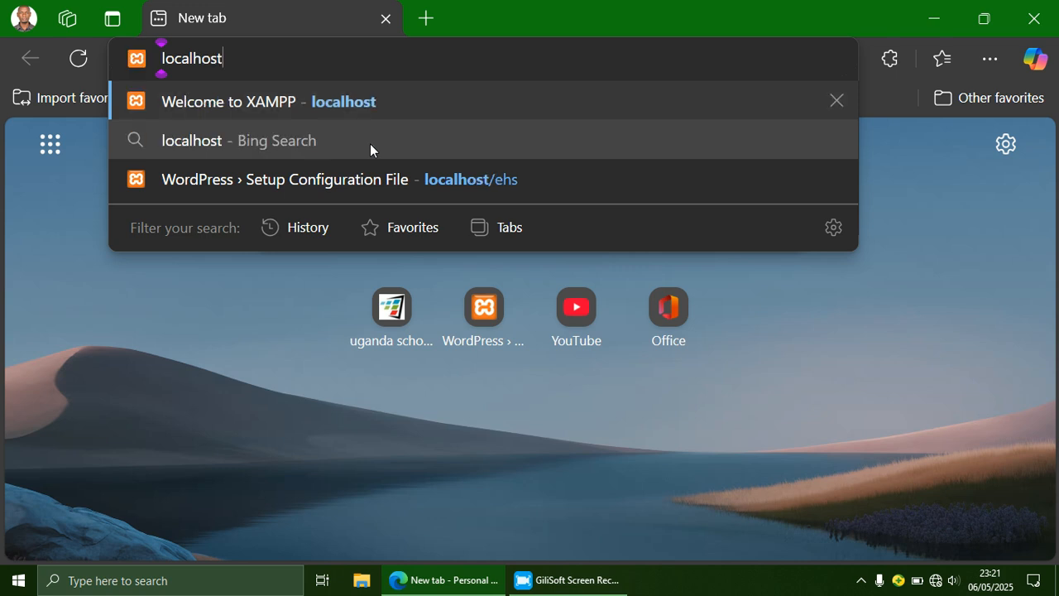
Step: Load the localhost XAMPP dashboard and go to phpMyAdmin from it
key("Return")
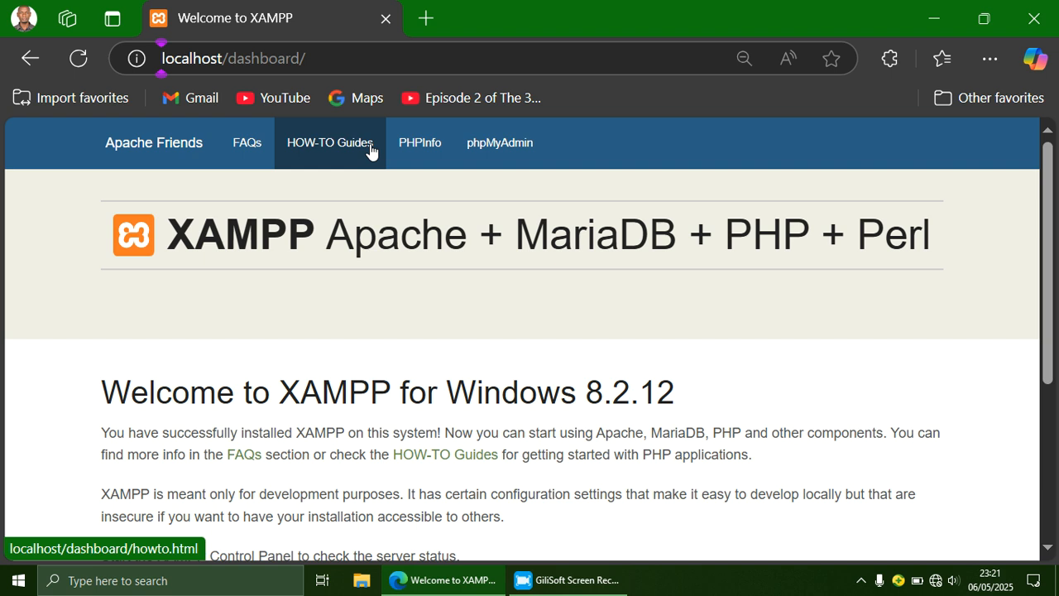
left_click(496, 155)
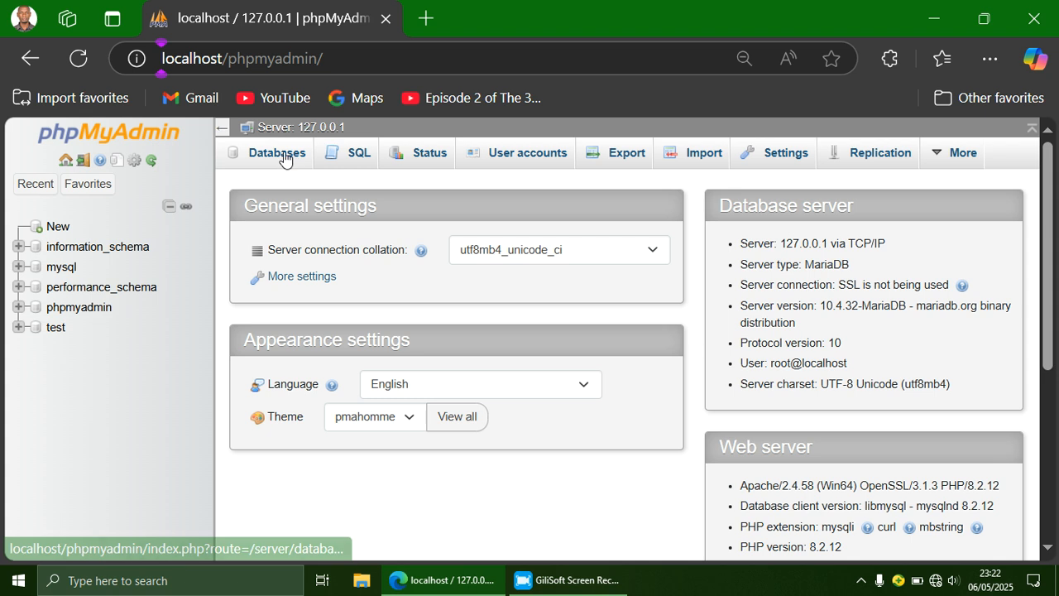
Step: Create a database named 'rootsDB' under the Databases tab
left_click(284, 155)
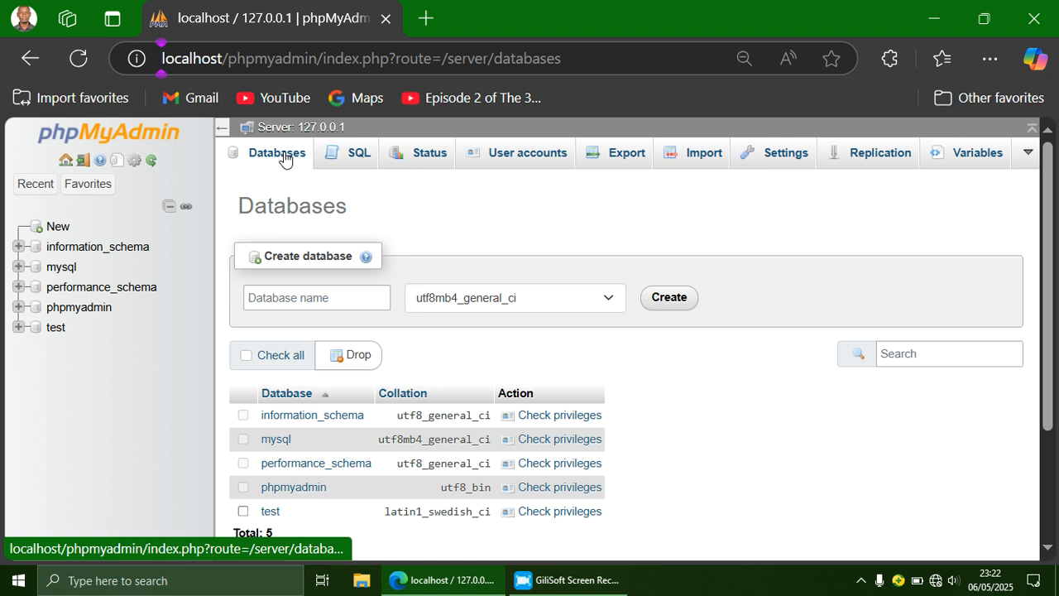
left_click(299, 297)
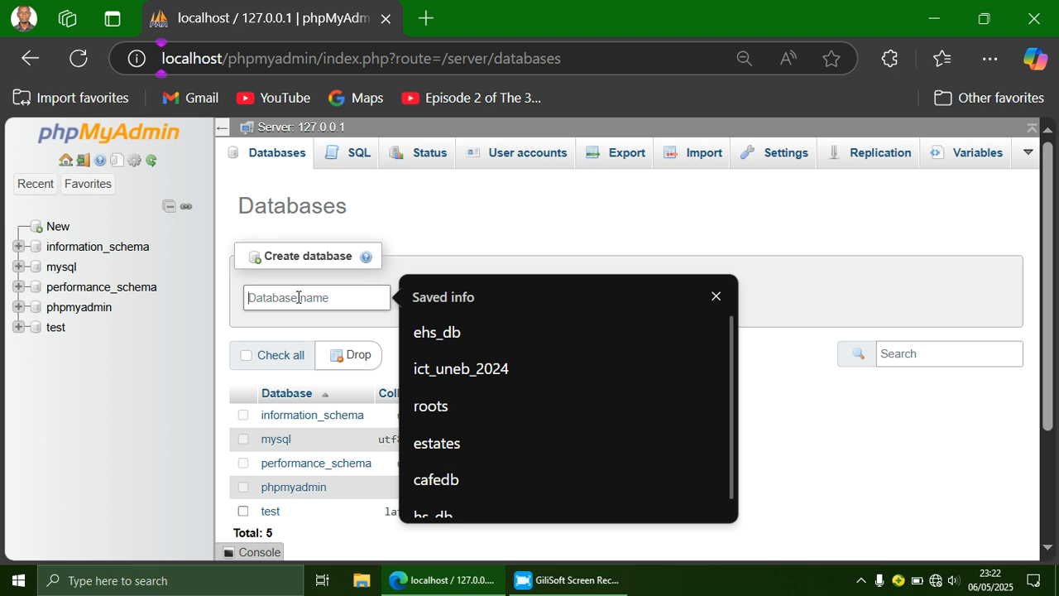
type("roots")
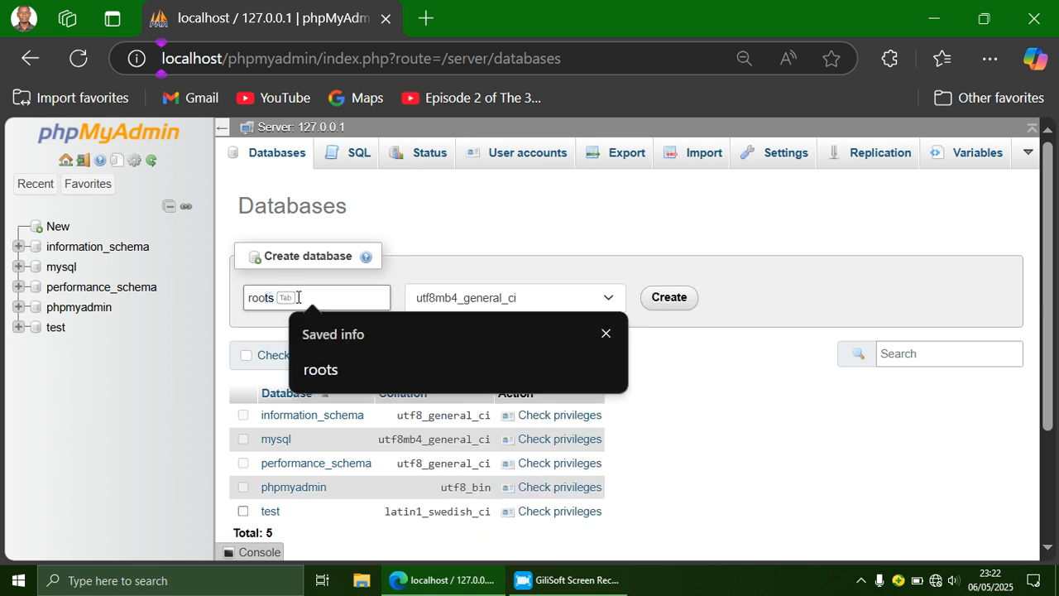
key("Escape")
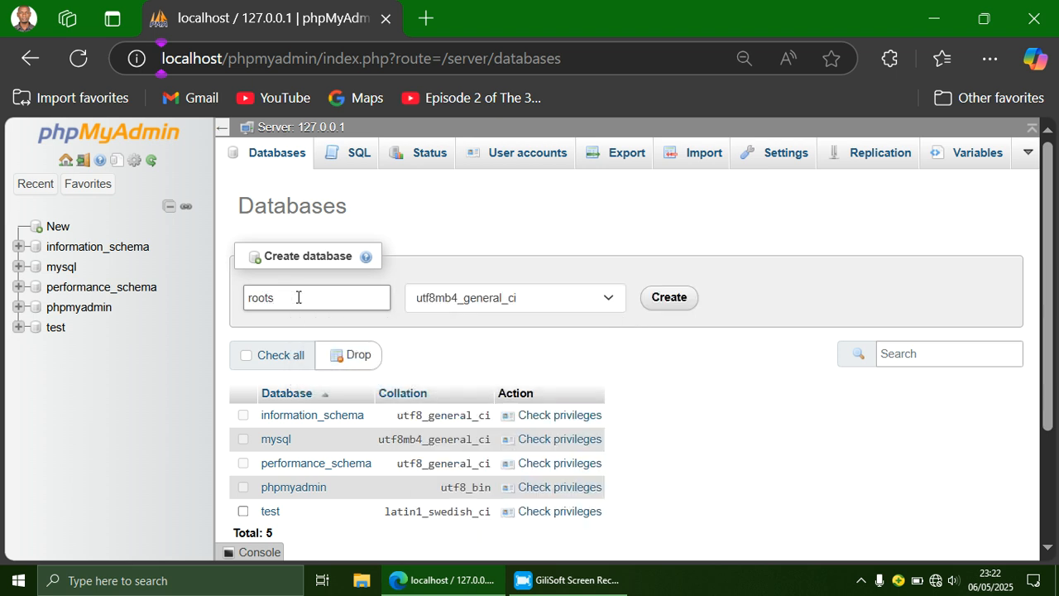
type("DB")
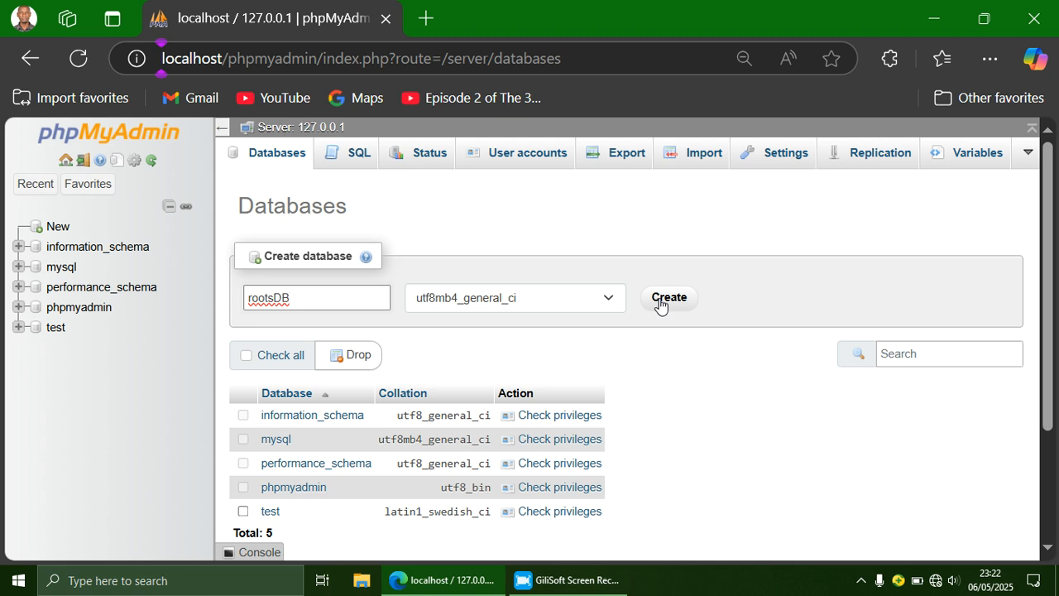
left_click(659, 304)
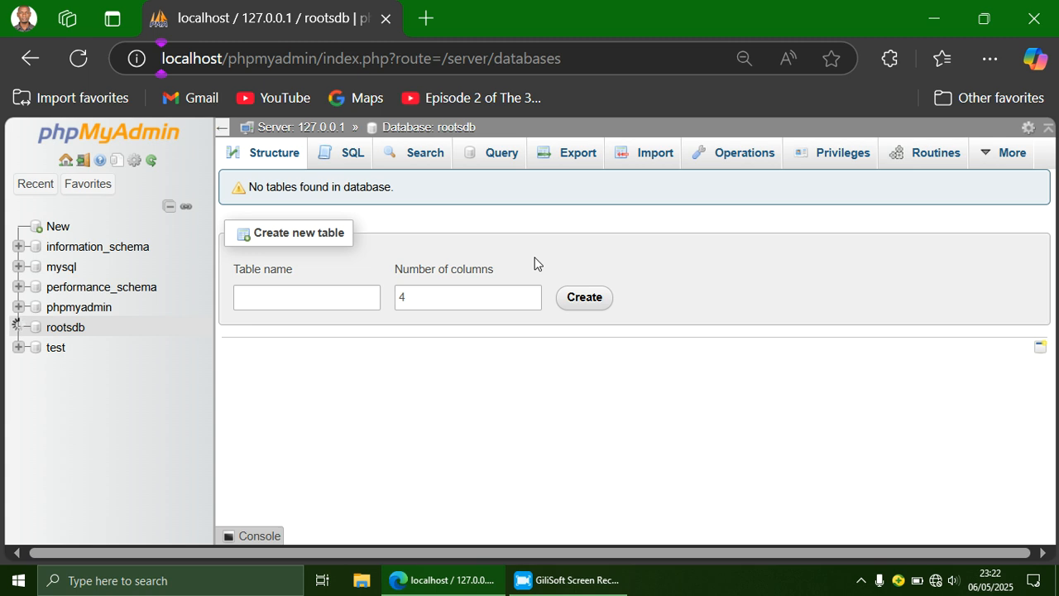
Step: Load localhost/roots in a new Edge tab to bring up the WordPress setup welcome page
left_click(427, 20)
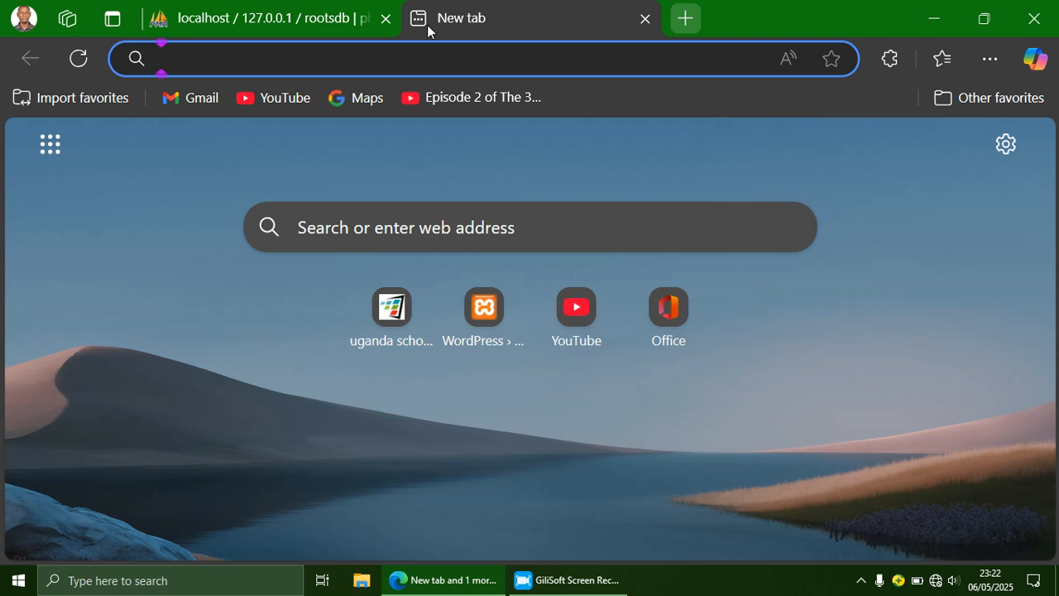
type("loca")
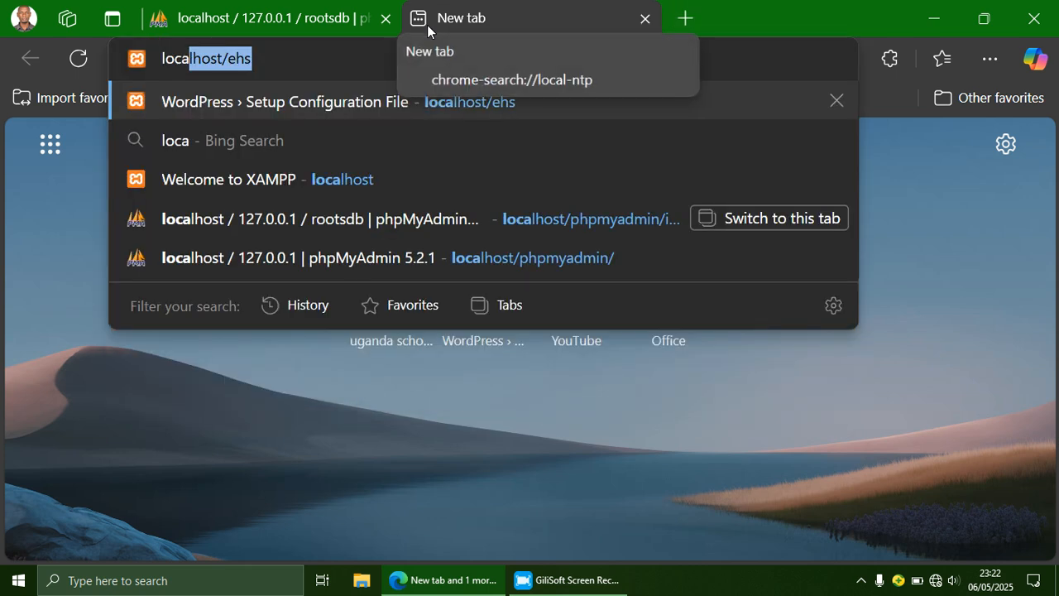
type("lhost")
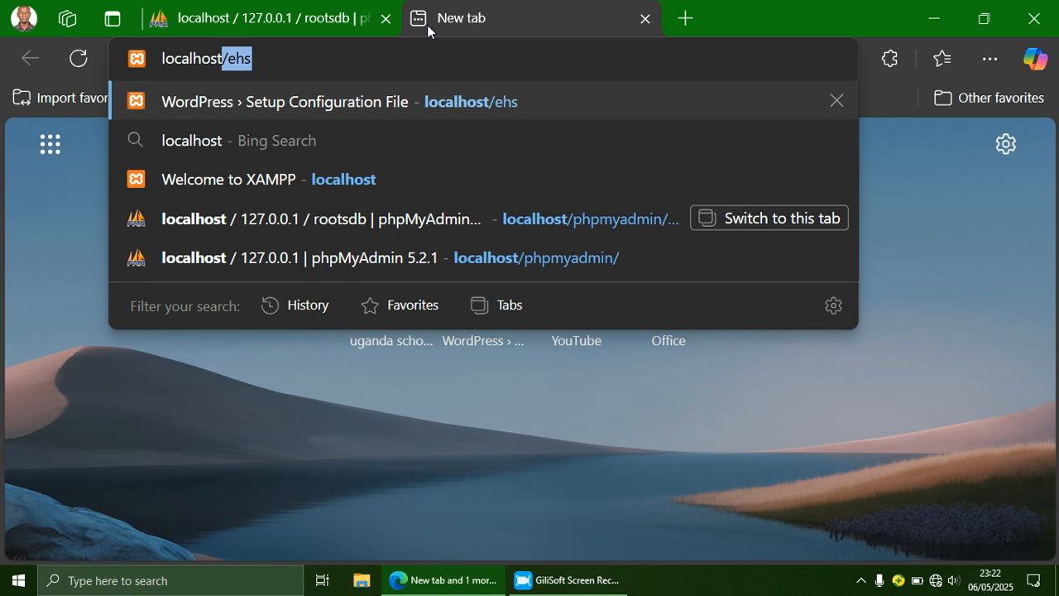
type("/")
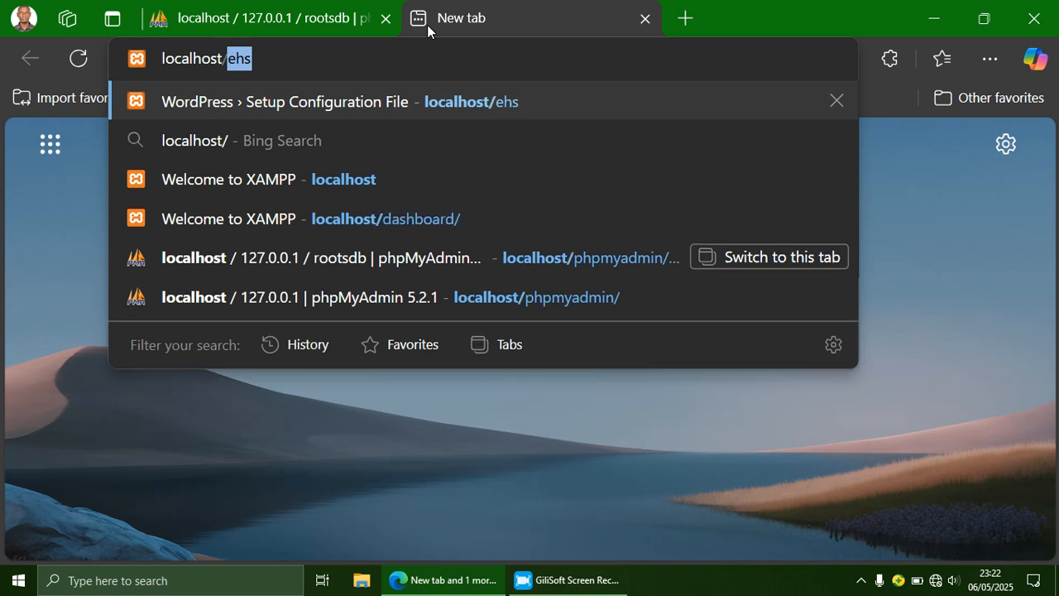
type("roots")
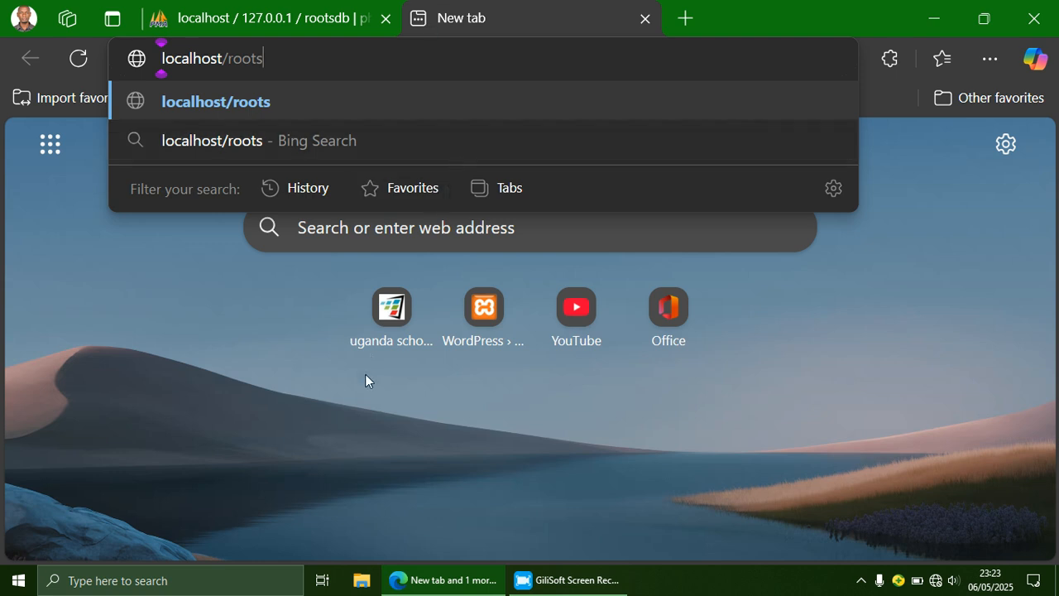
left_click(363, 584)
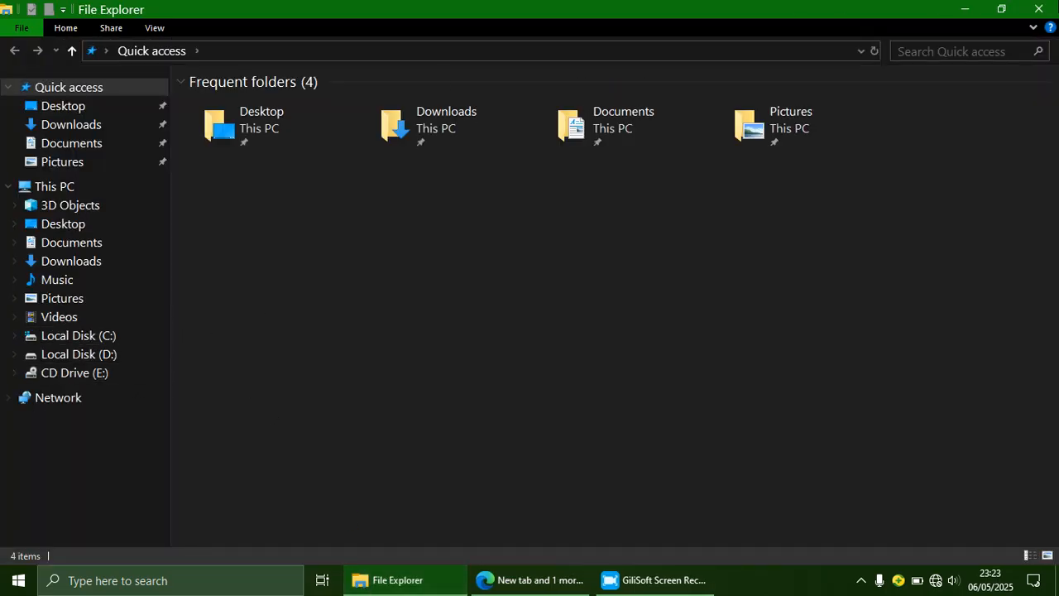
left_click(1038, 8)
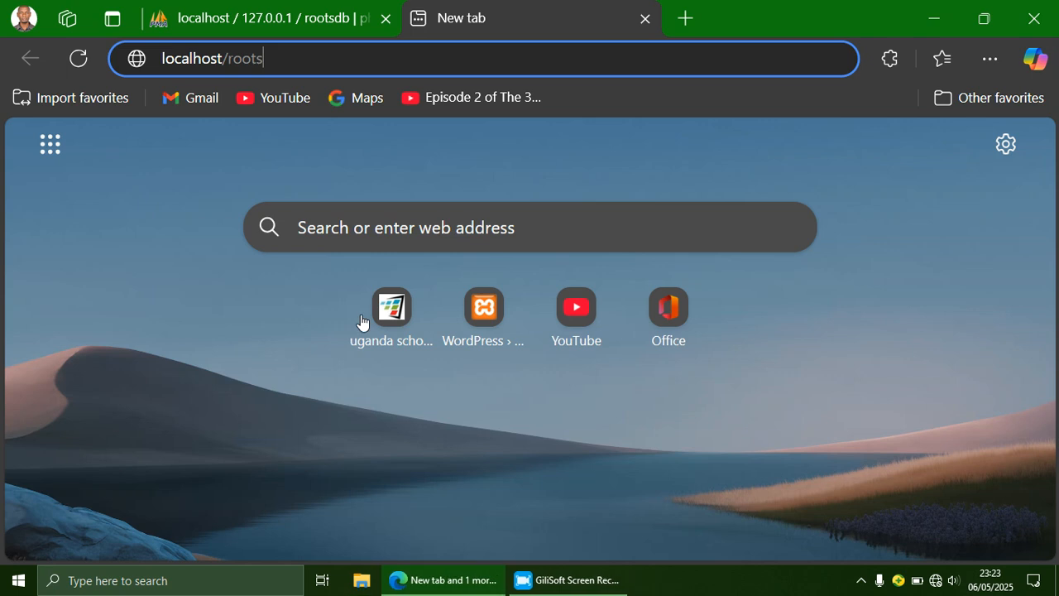
left_click(272, 60)
key("Return")
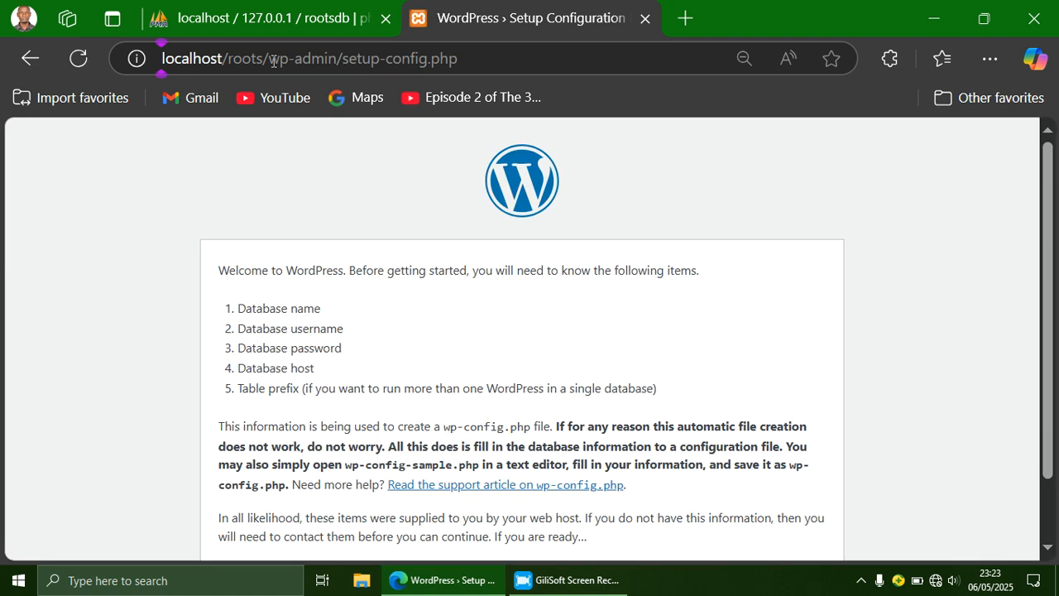
Step: Glance at the rootsdb database in phpMyAdmin, then start the setup wizard with Let's go!
left_click_drag(1045, 165, 1057, 303)
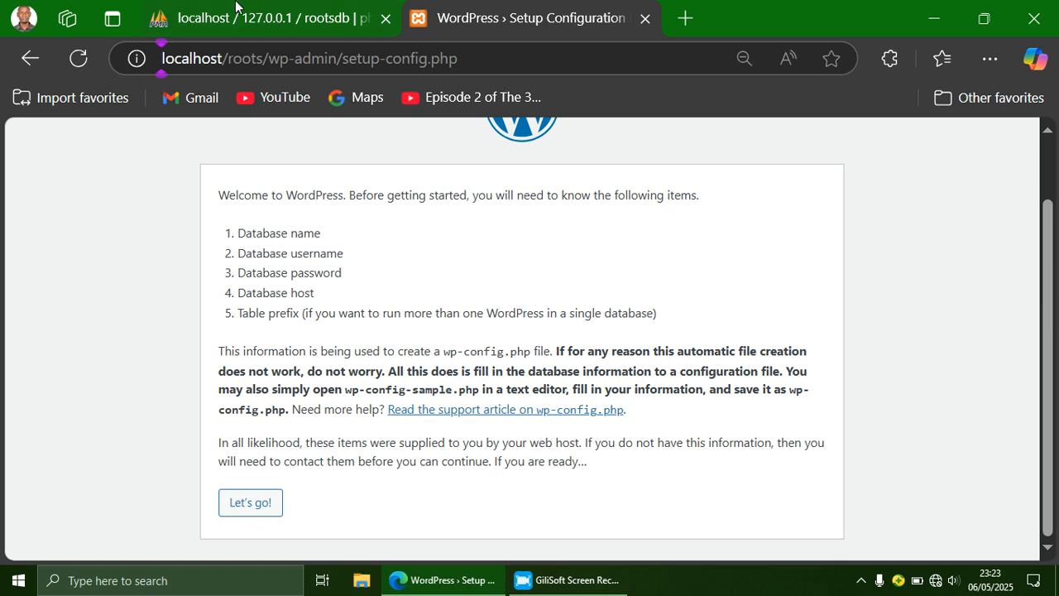
left_click(235, 7)
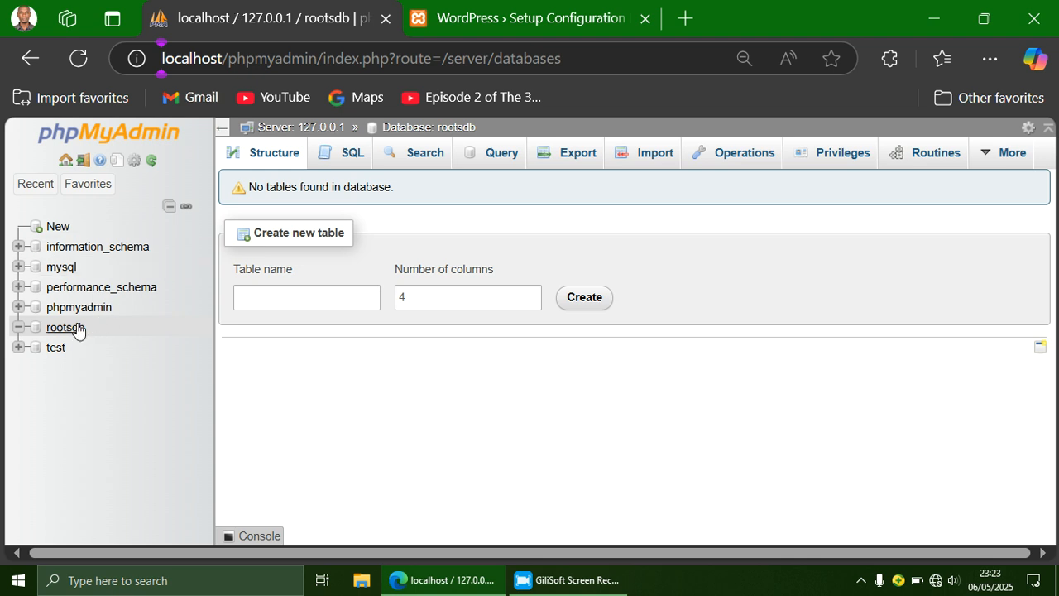
left_click(477, 12)
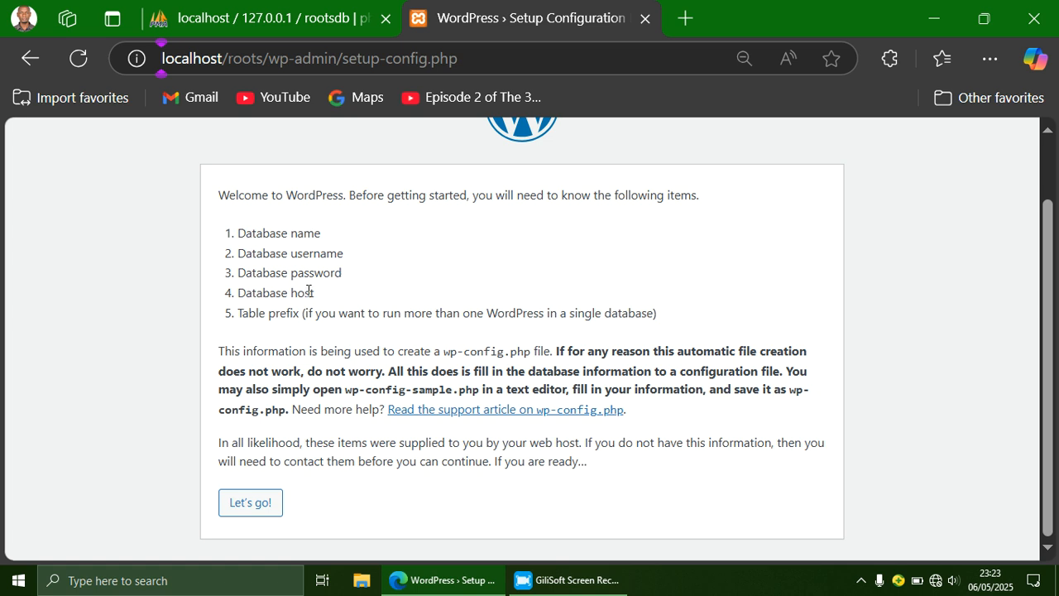
left_click(250, 504)
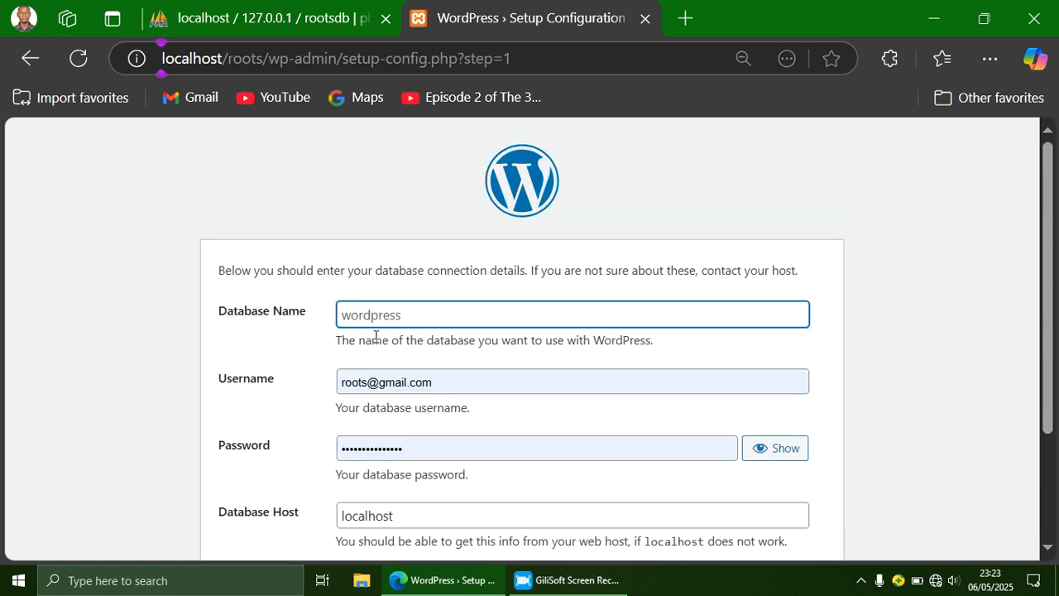
Step: Enter rootsdb as the database name, matching phpMyAdmin's exact lowercase spelling
type("roots")
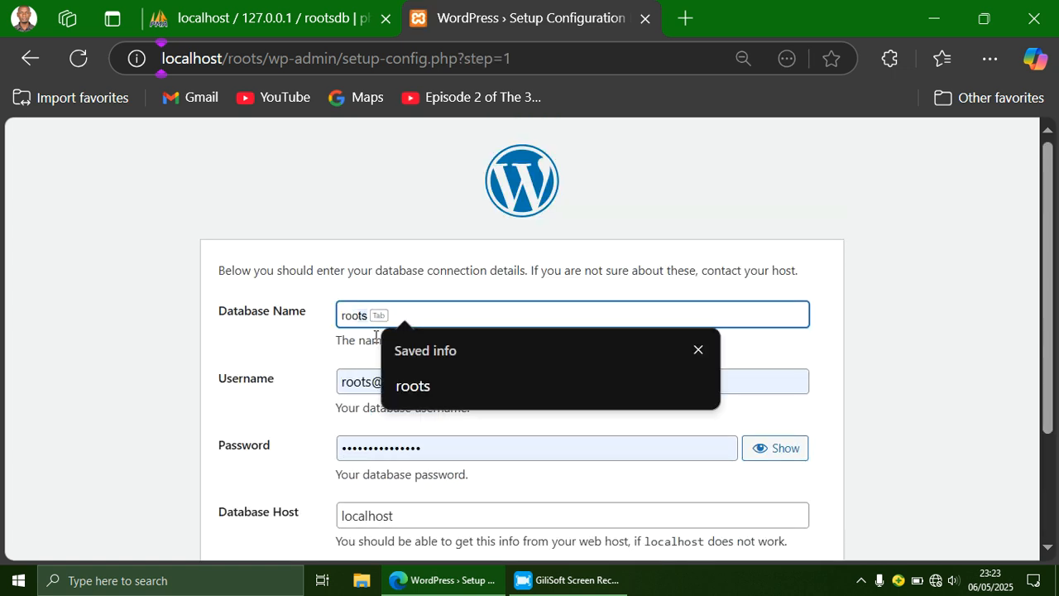
type("DB")
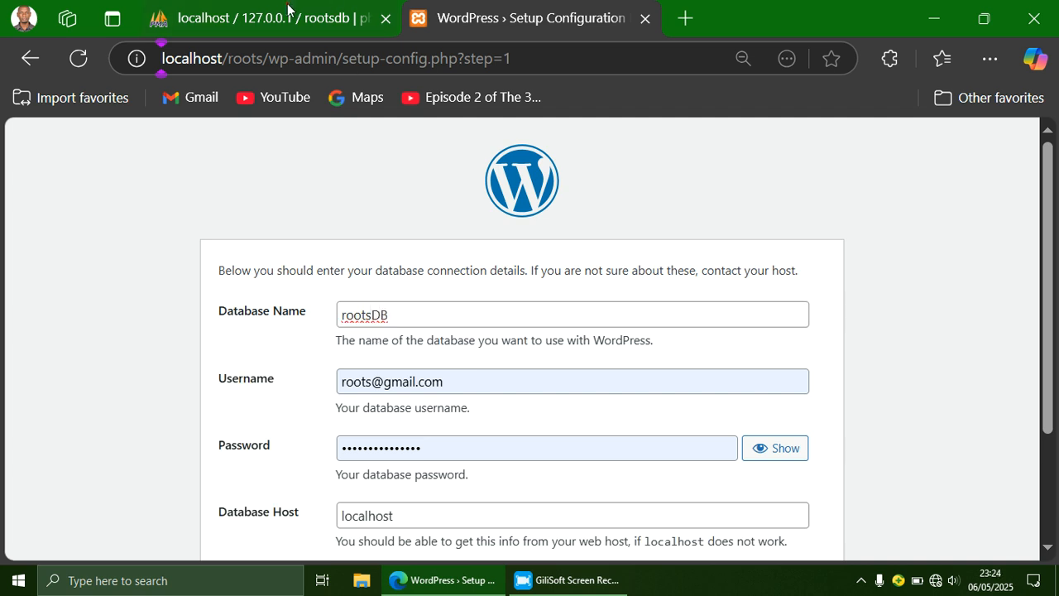
left_click(330, 5)
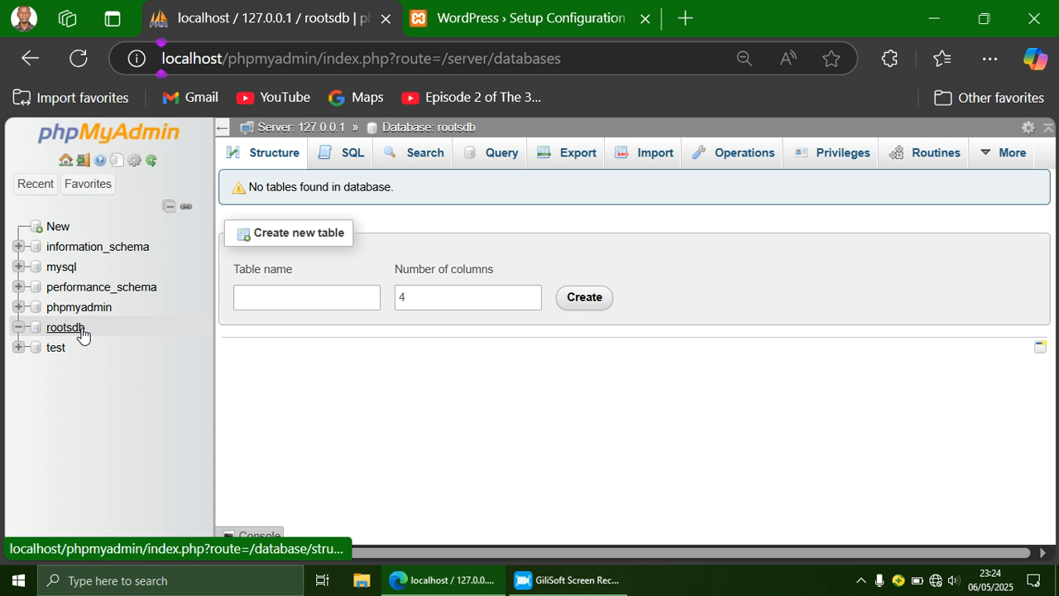
left_click(499, 7)
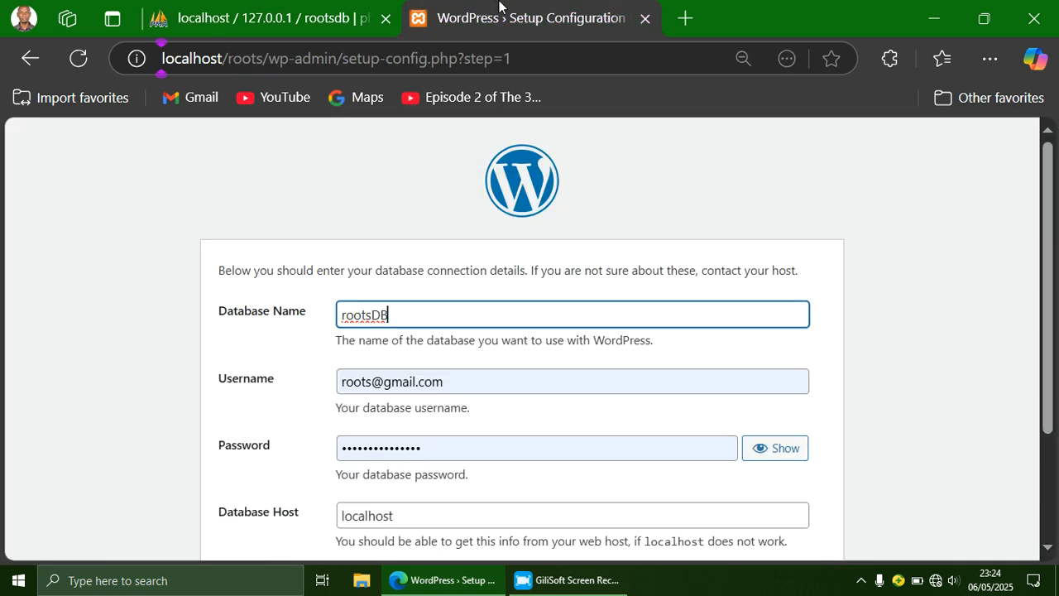
key("BackSpace")
key("BackSpace")
type("db")
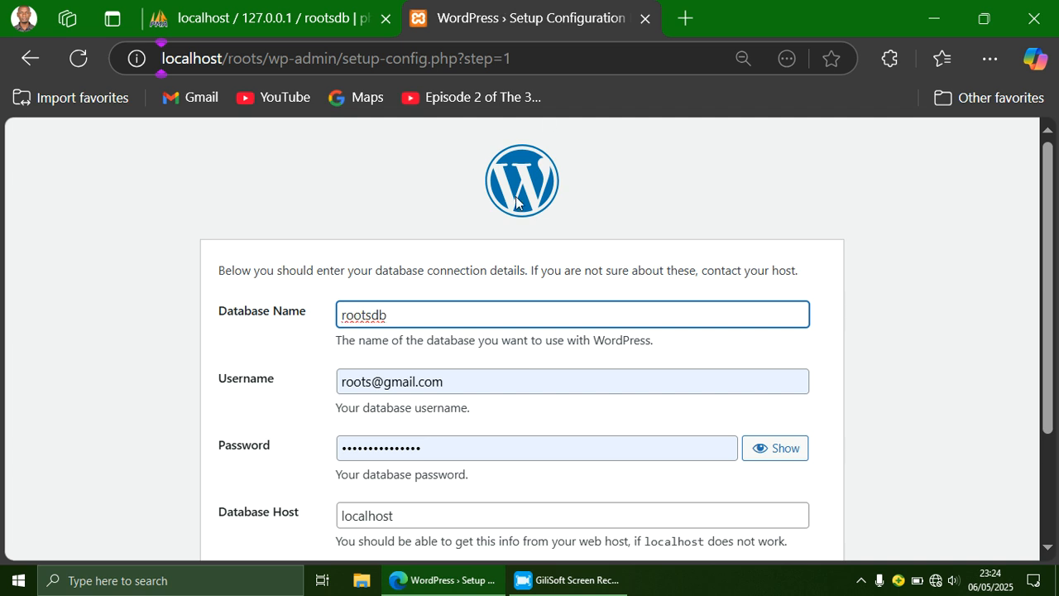
Step: Set the username to root, clear the password, and keep the host as localhost
left_click(447, 381)
left_click_drag(444, 381, 367, 383)
key("BackSpace")
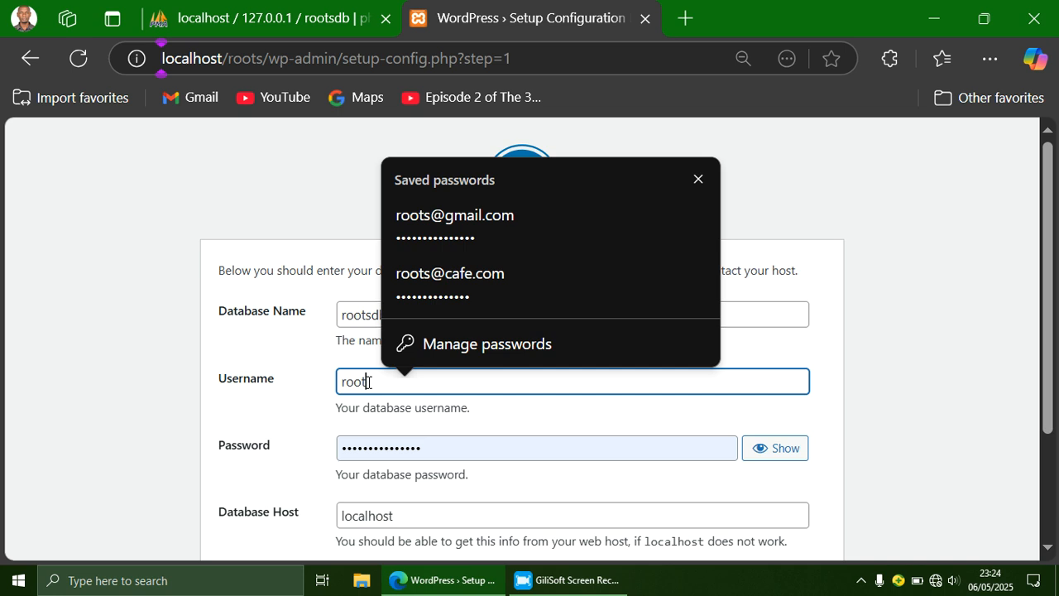
left_click(394, 417)
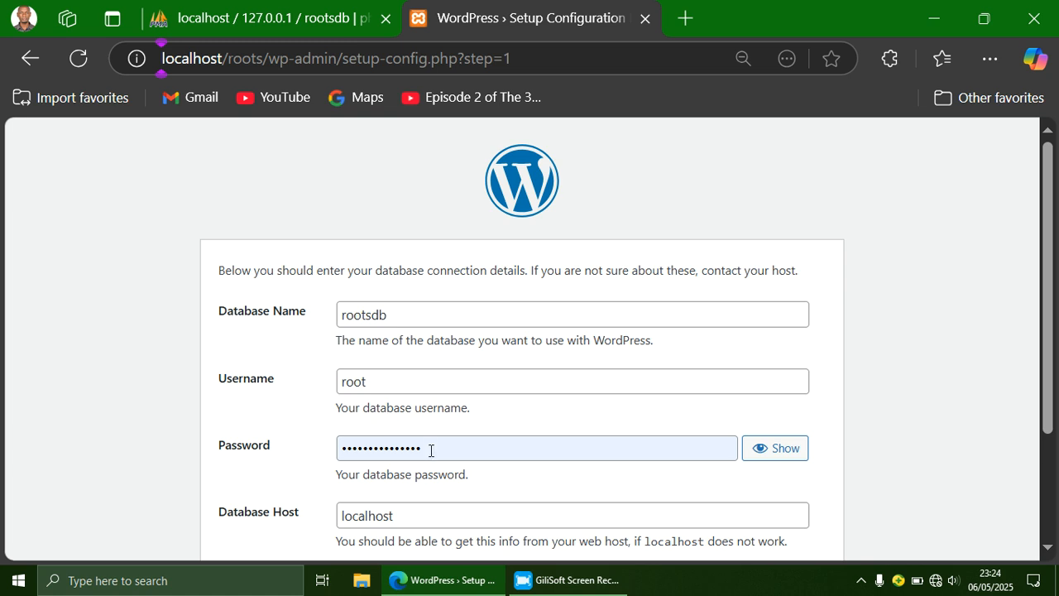
left_click_drag(431, 450, 323, 445)
key("BackSpace")
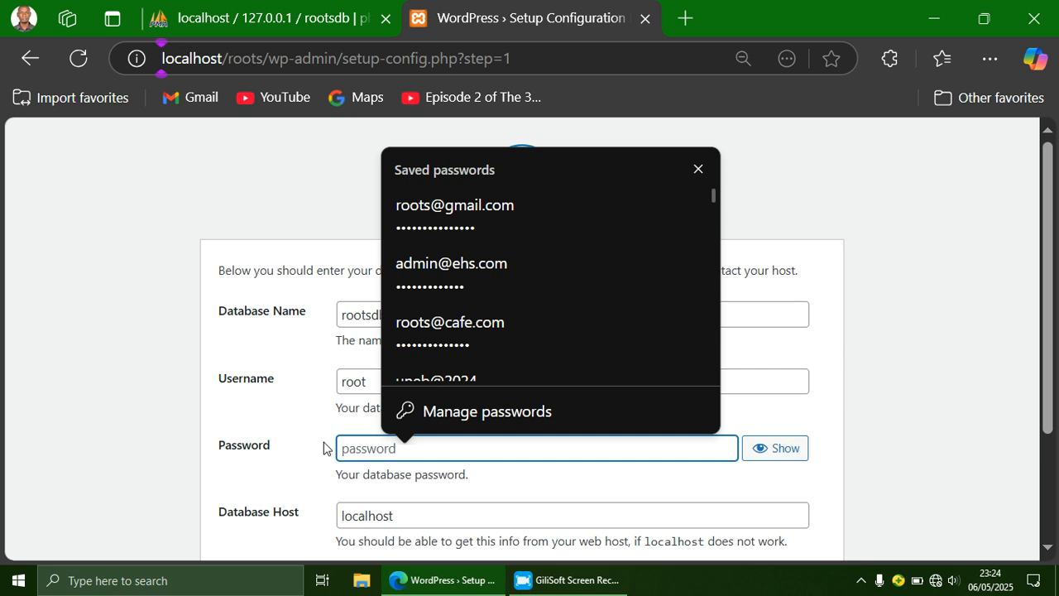
left_click(366, 517)
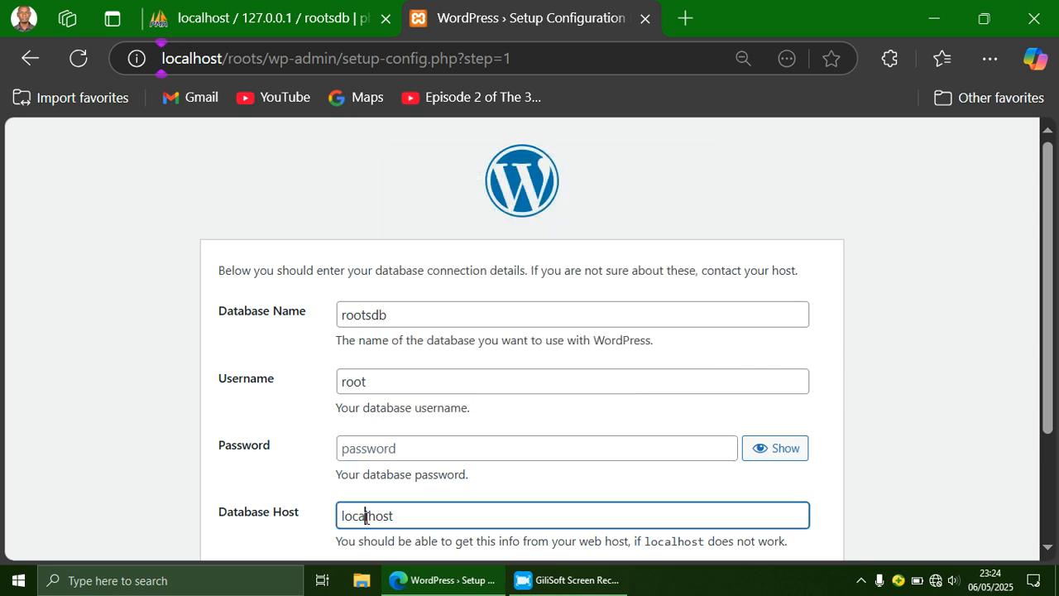
left_click(411, 519)
Step: Restore the database name to rootsdb and submit the connection details
left_click_drag(374, 315, 328, 320)
type("estates")
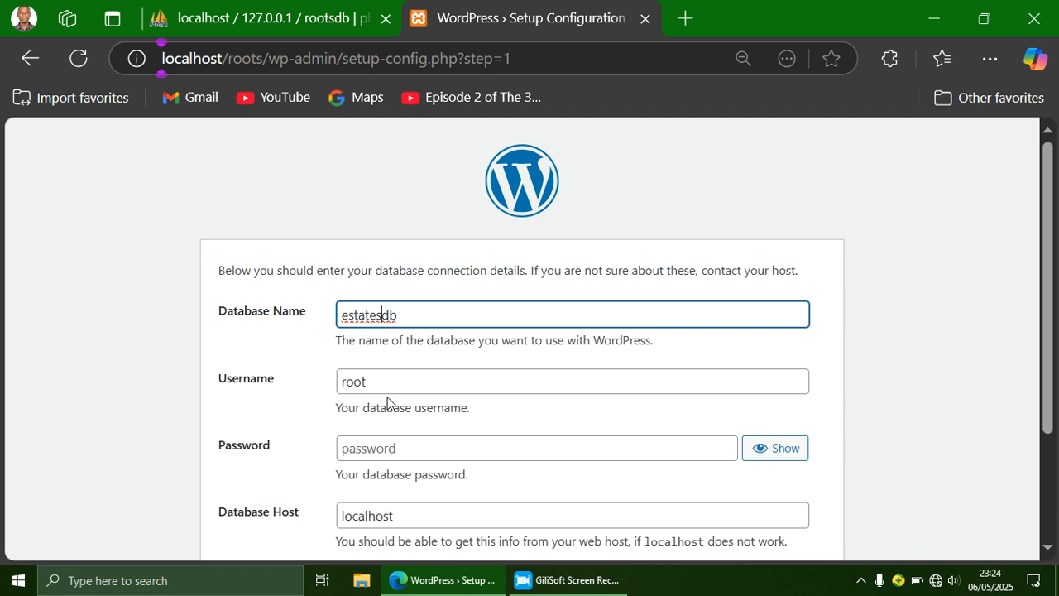
key("BackSpace")
key("BackSpace")
key("BackSpace")
key("BackSpace")
key("BackSpace")
key("BackSpace")
key("BackSpace")
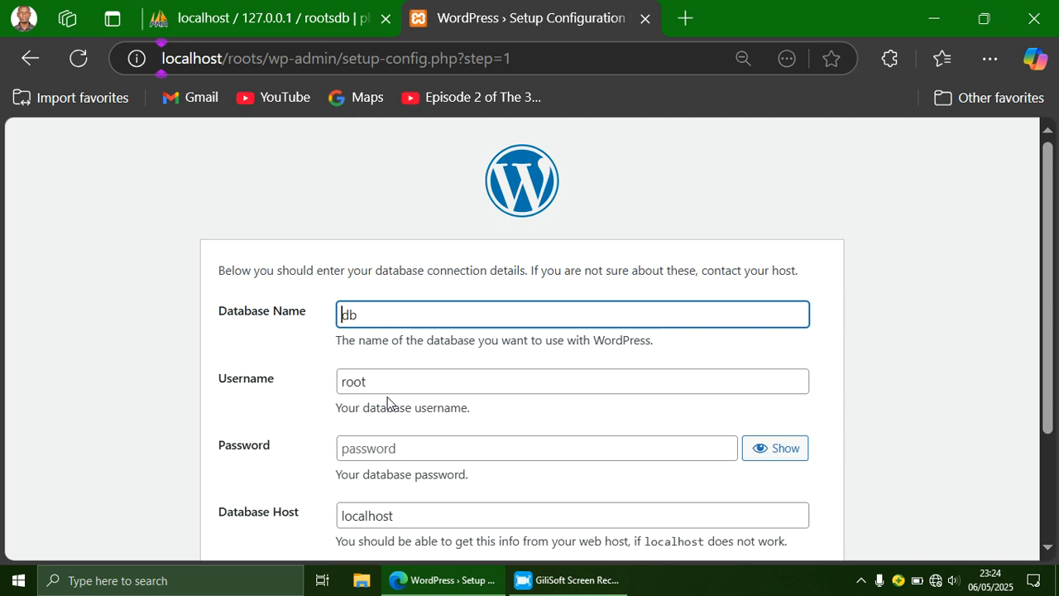
type("roots")
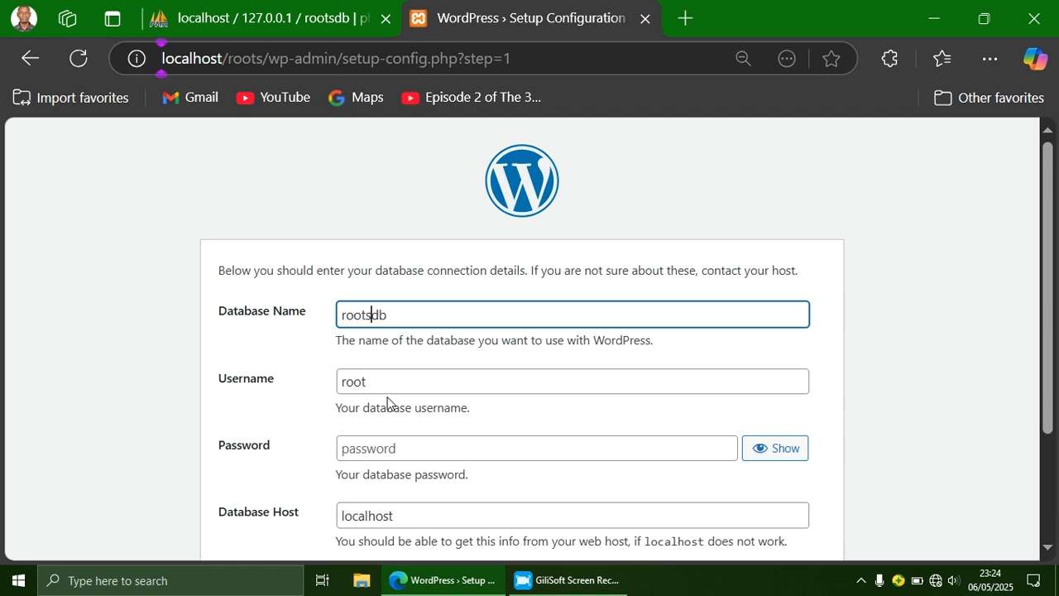
left_click_drag(1057, 201, 1057, 312)
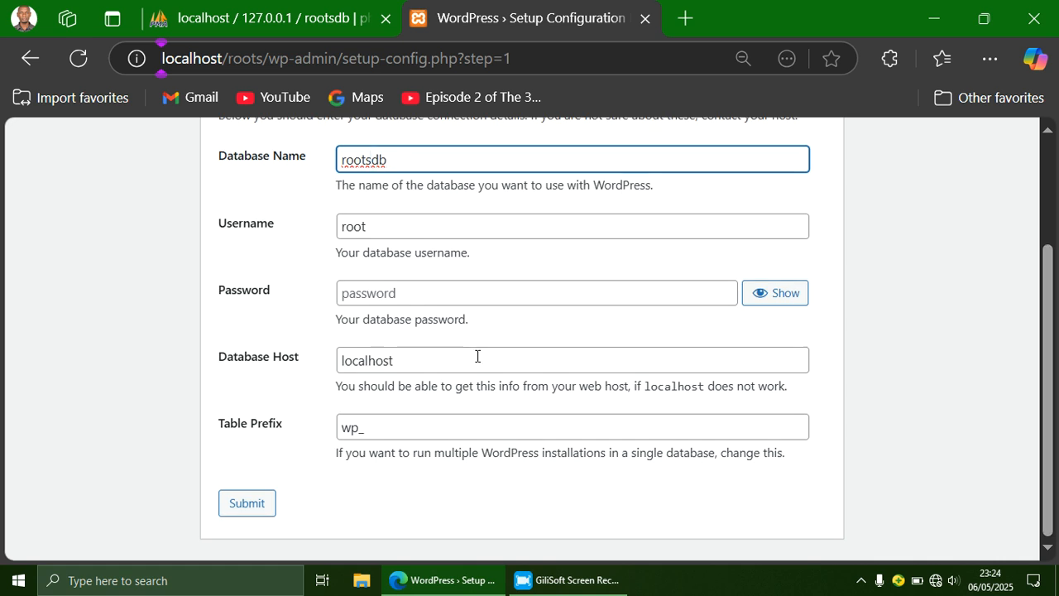
left_click(254, 505)
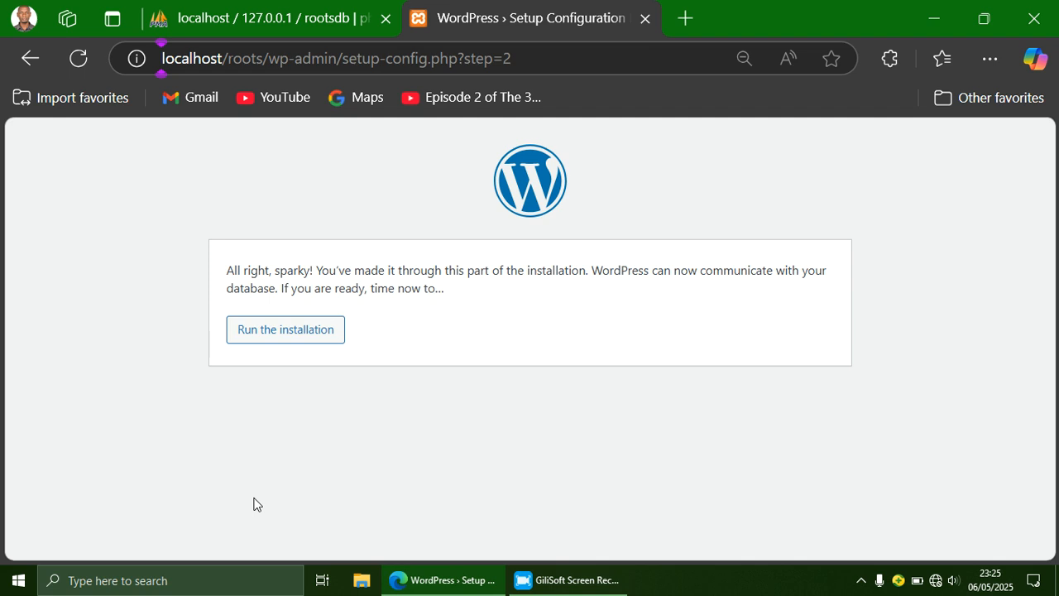
Step: Run the installation to reach the site title, username, password and email form
left_click(278, 334)
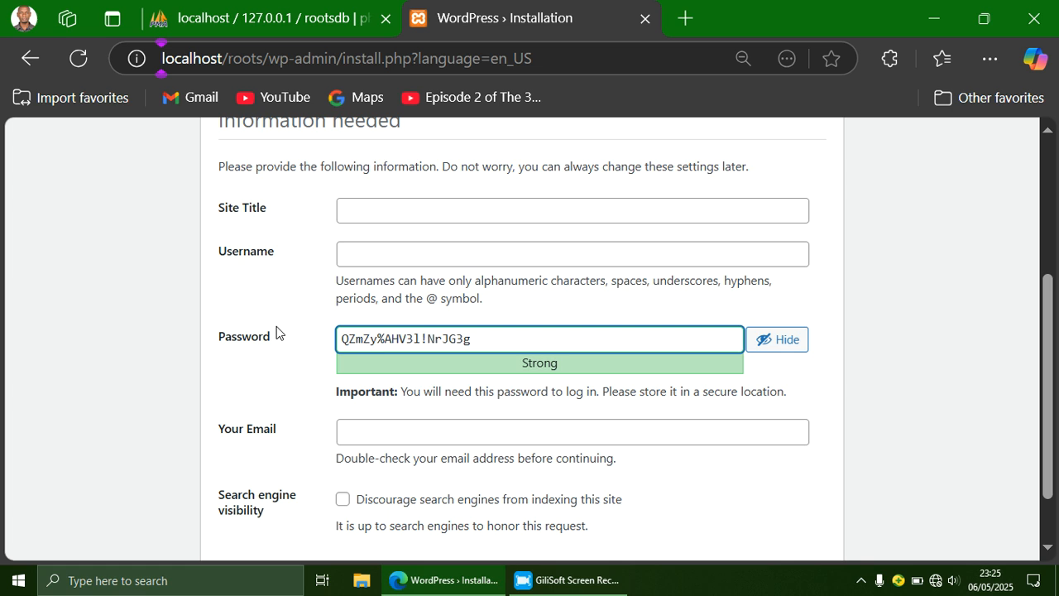
Step: Set the Site Title to 'Roots Real Estates Ltd'
left_click_drag(1046, 285, 1045, 217)
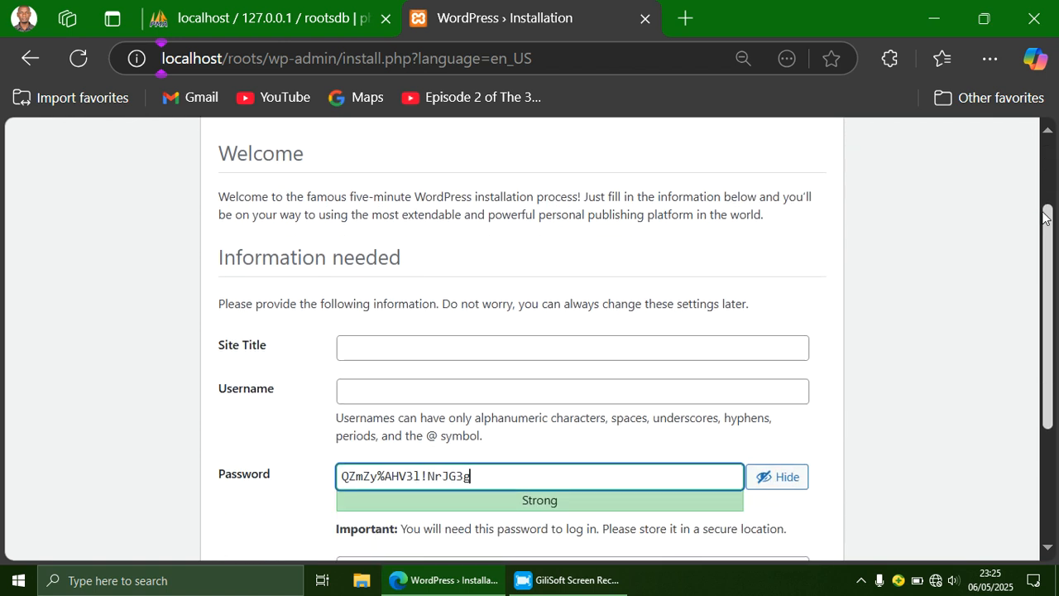
left_click(482, 346)
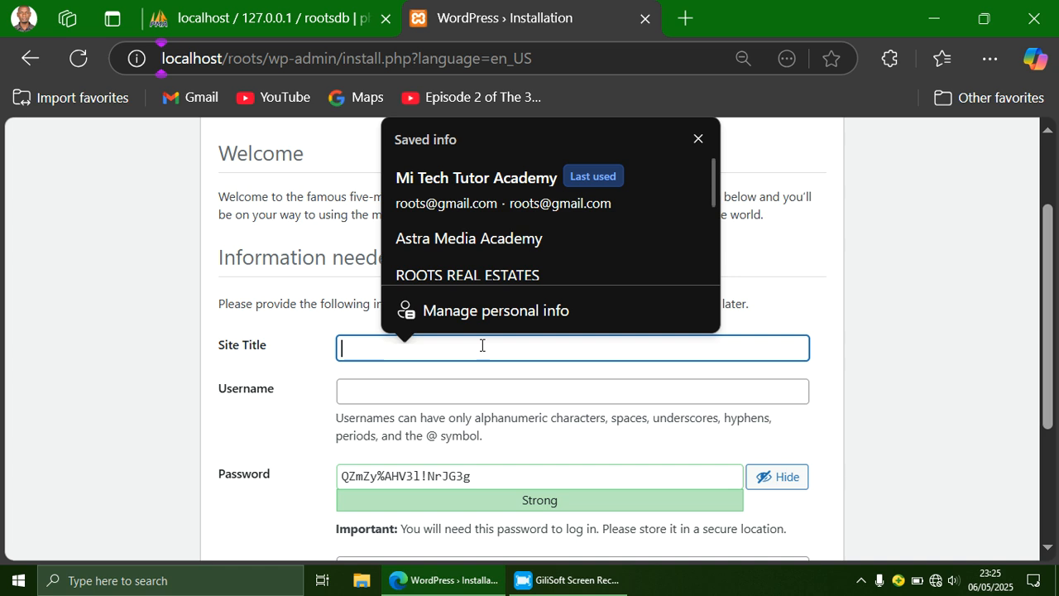
type("Roots")
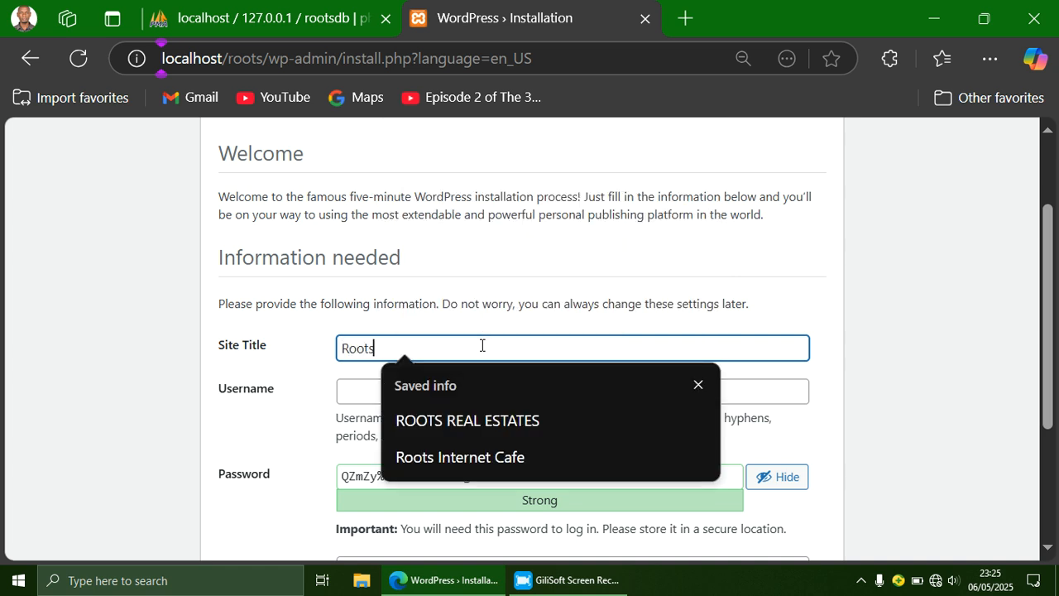
type(" Re")
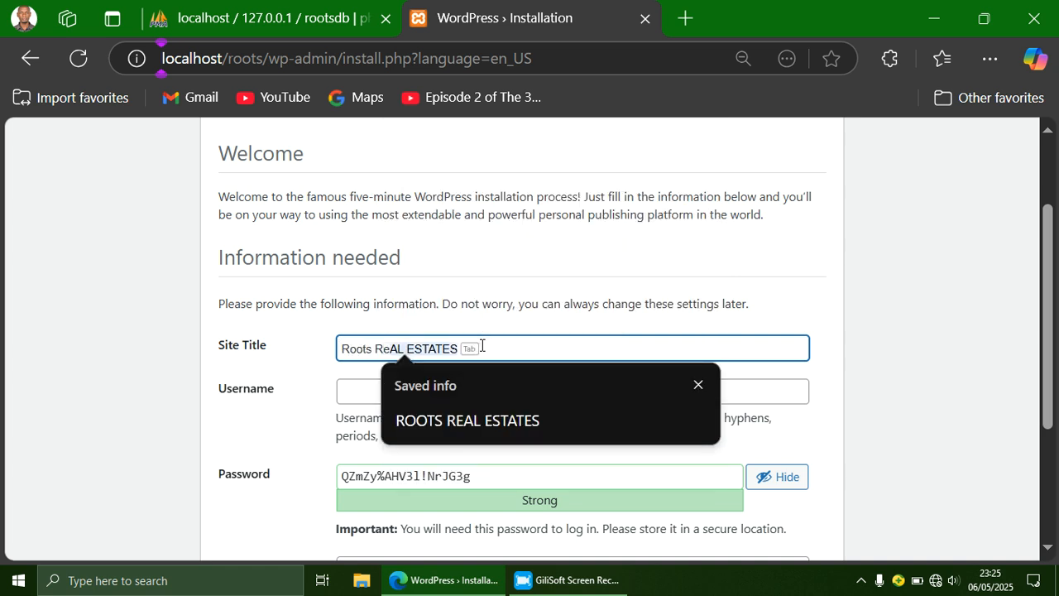
type("al Estates")
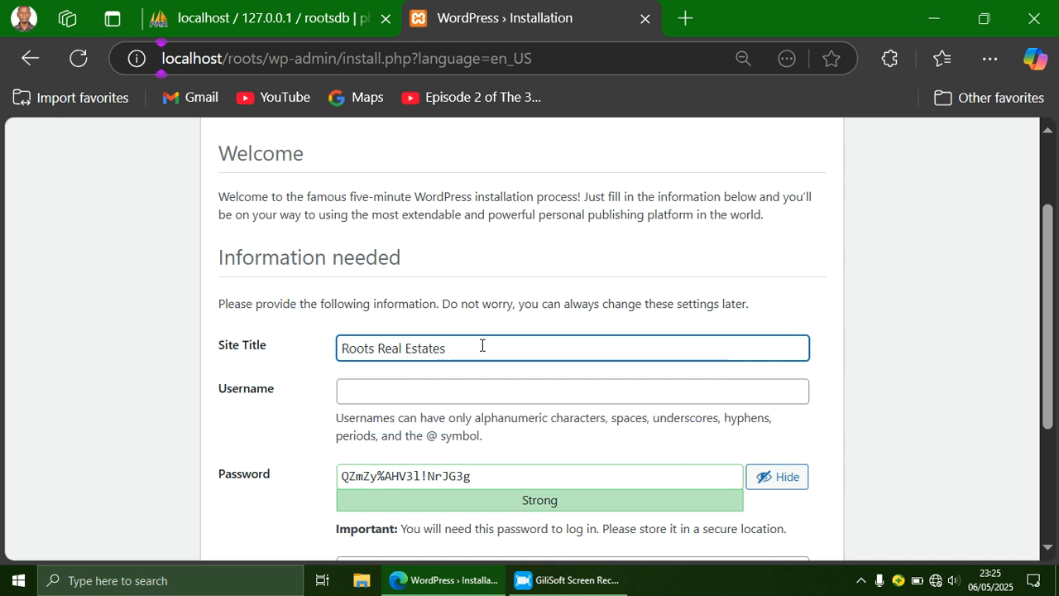
type(" Lmt")
key("BackSpace")
key("BackSpace")
type("td")
Step: Type the administrator's e-mail address as the admin username
left_click(466, 394)
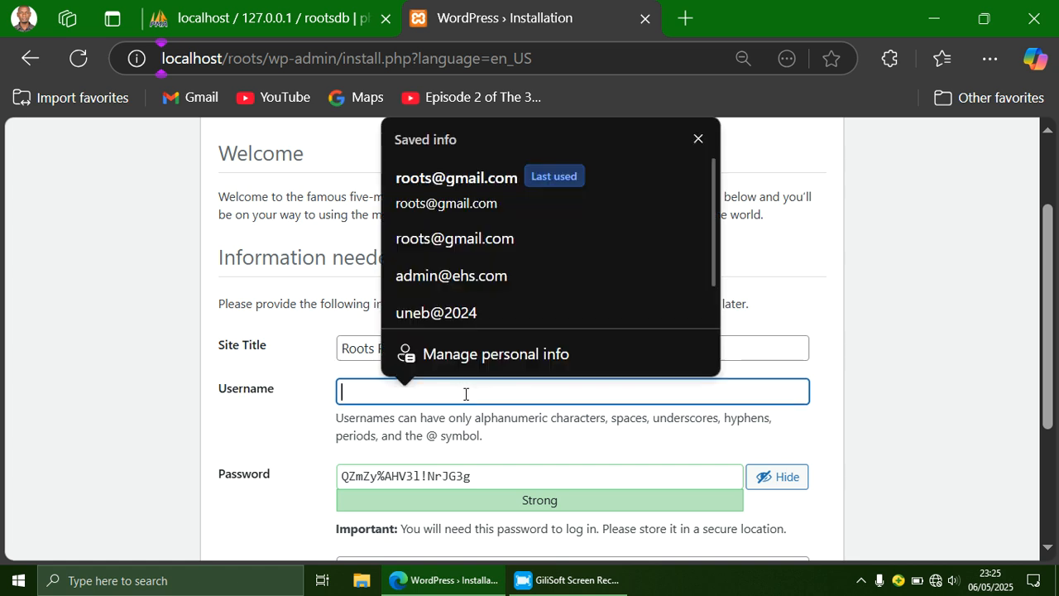
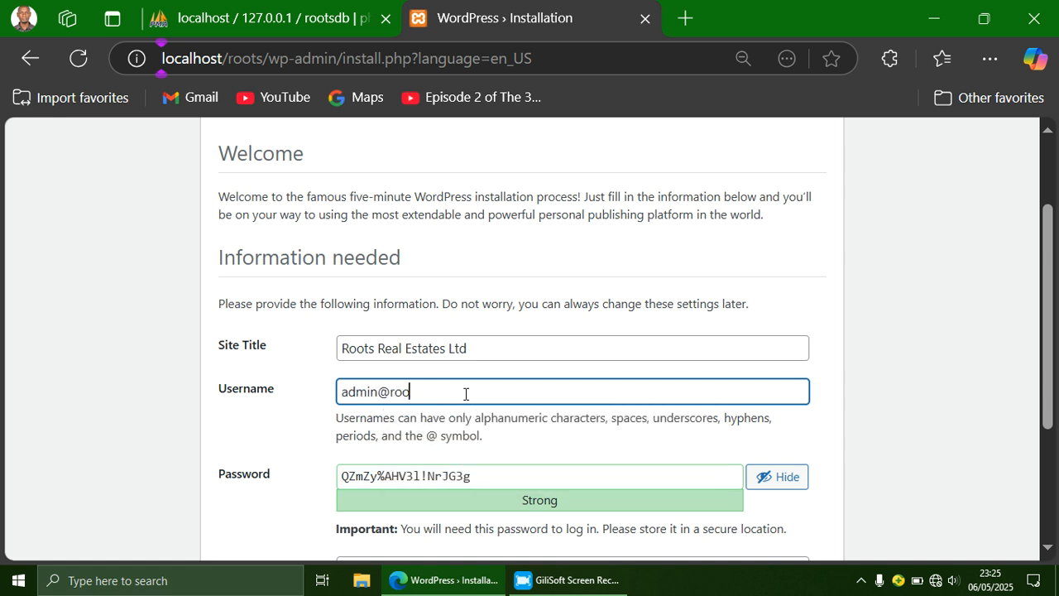
Step: Replace the generated strong password with the copied username text
triple_click(459, 404)
key("ctrl+c")
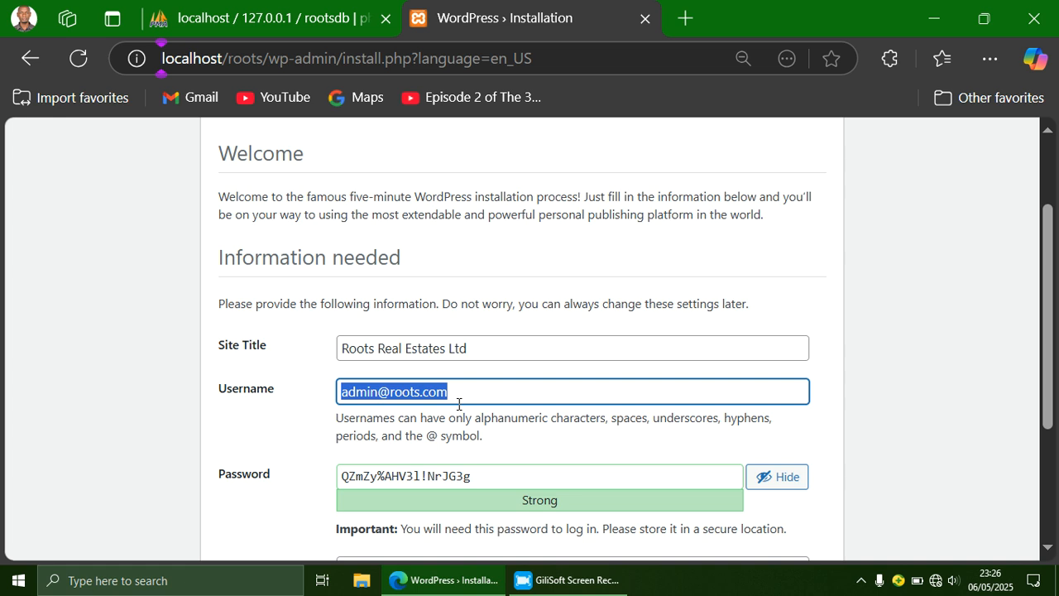
left_click(476, 480)
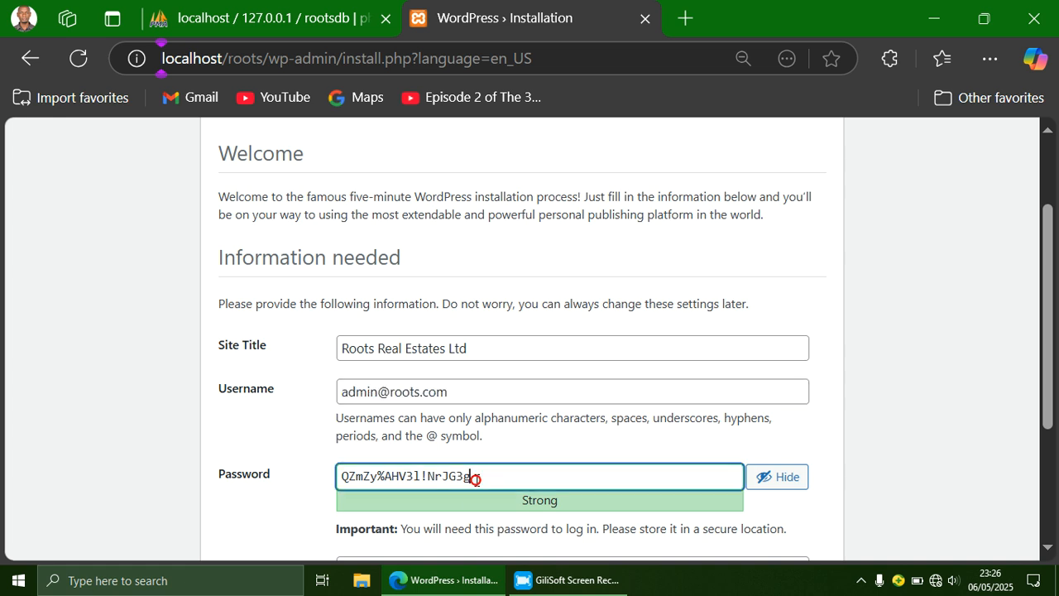
triple_click(475, 480)
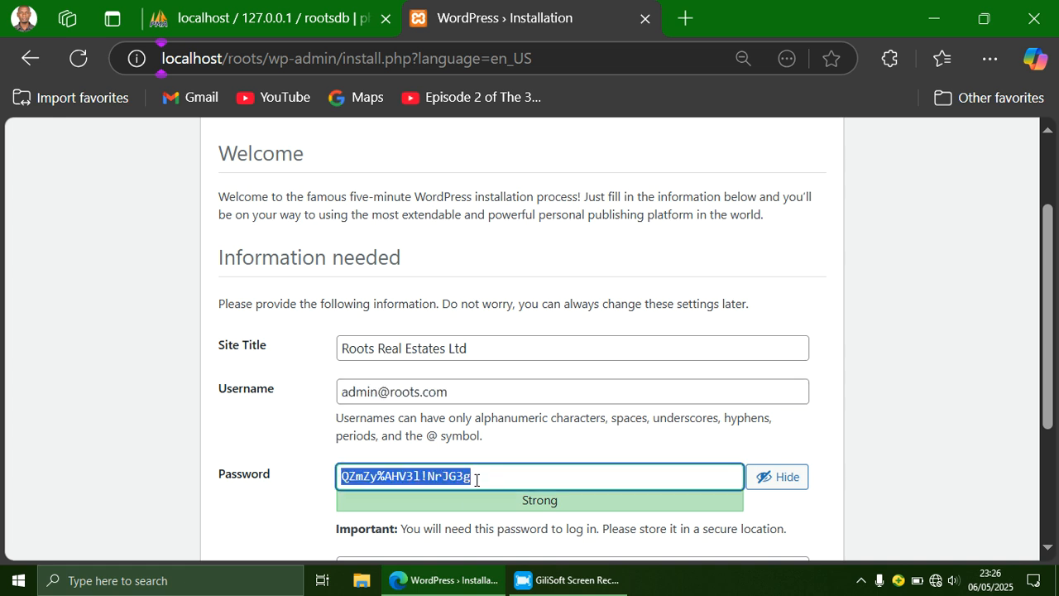
key("ctrl+v")
Step: Paste the same address into Your Email and install WordPress
left_click_drag(1050, 316, 1045, 431)
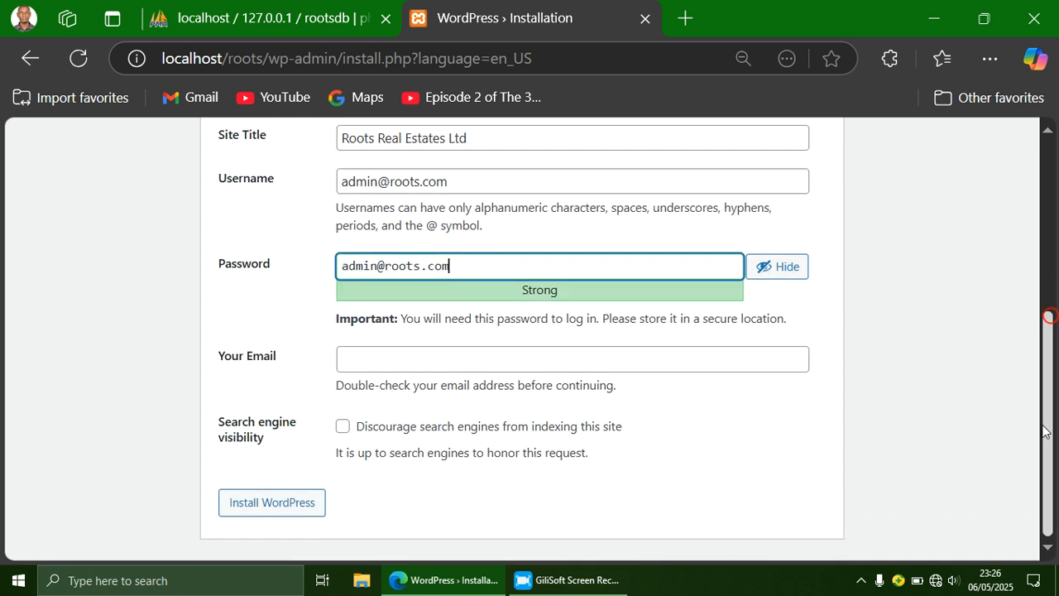
left_click(430, 363)
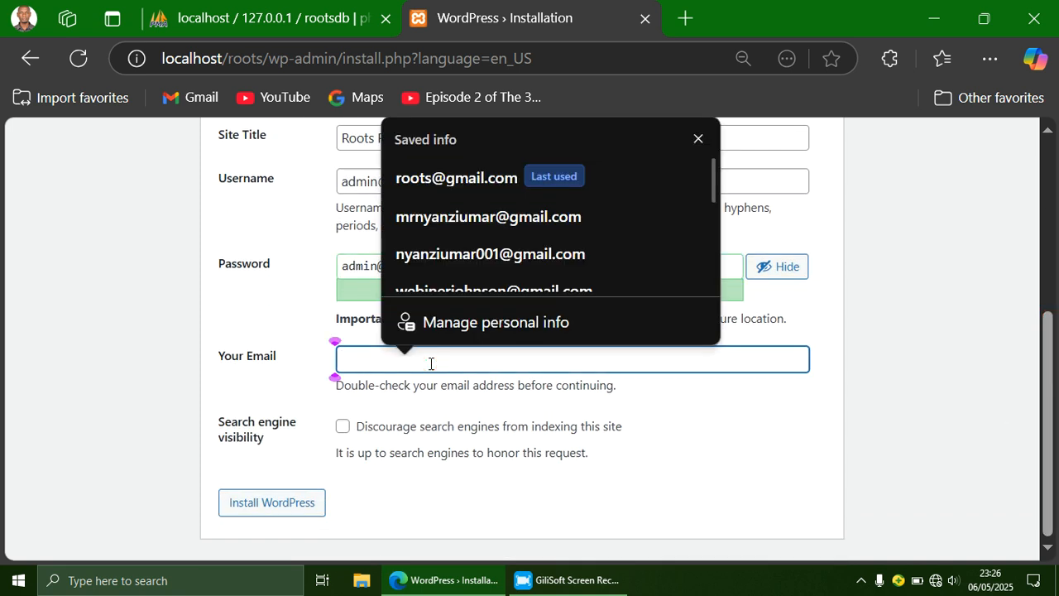
key("ctrl+v")
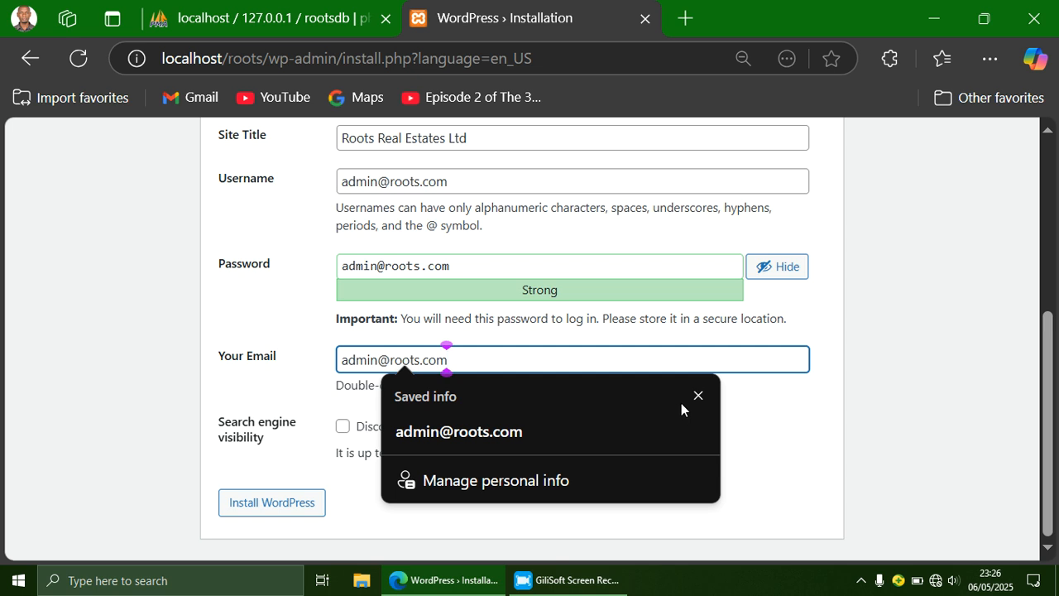
left_click(698, 395)
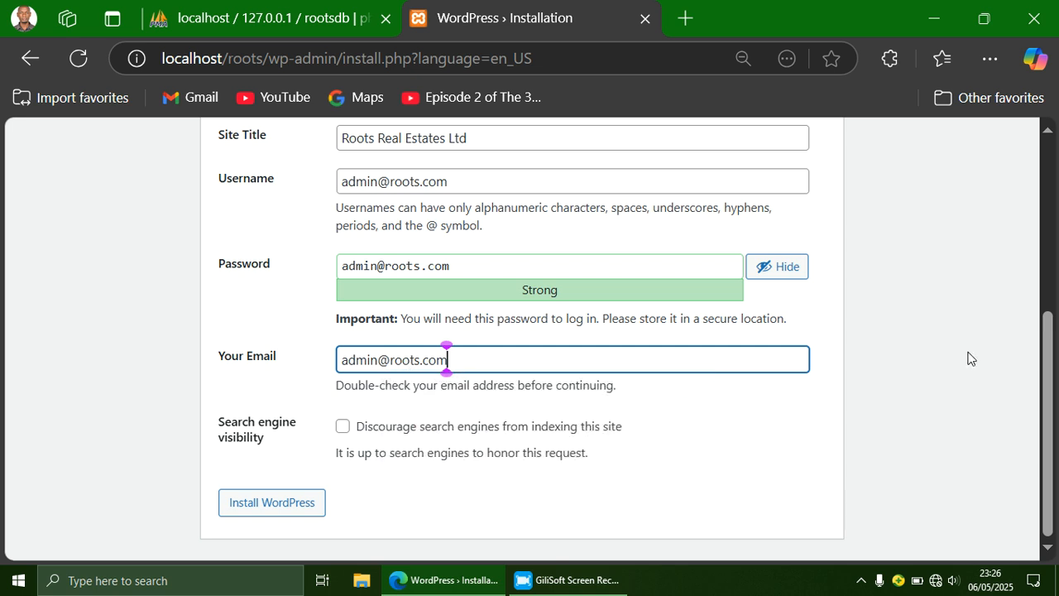
left_click_drag(1049, 372, 1048, 348)
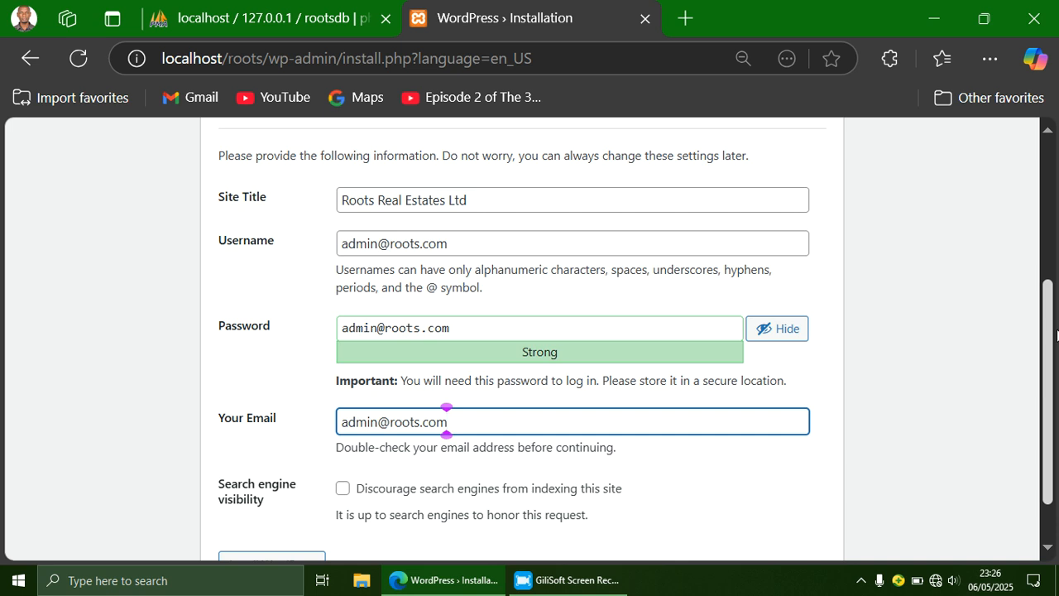
scroll(1057, 336, "down", 1)
left_click(263, 501)
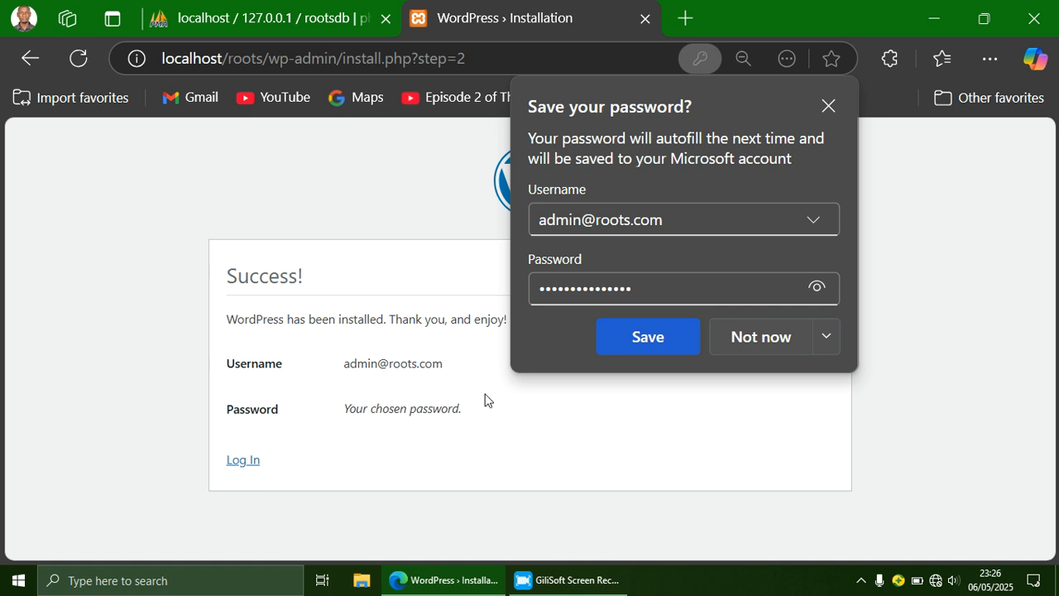
Step: Save the new login in Edge's password prompt and go to the Log In page
left_click(672, 338)
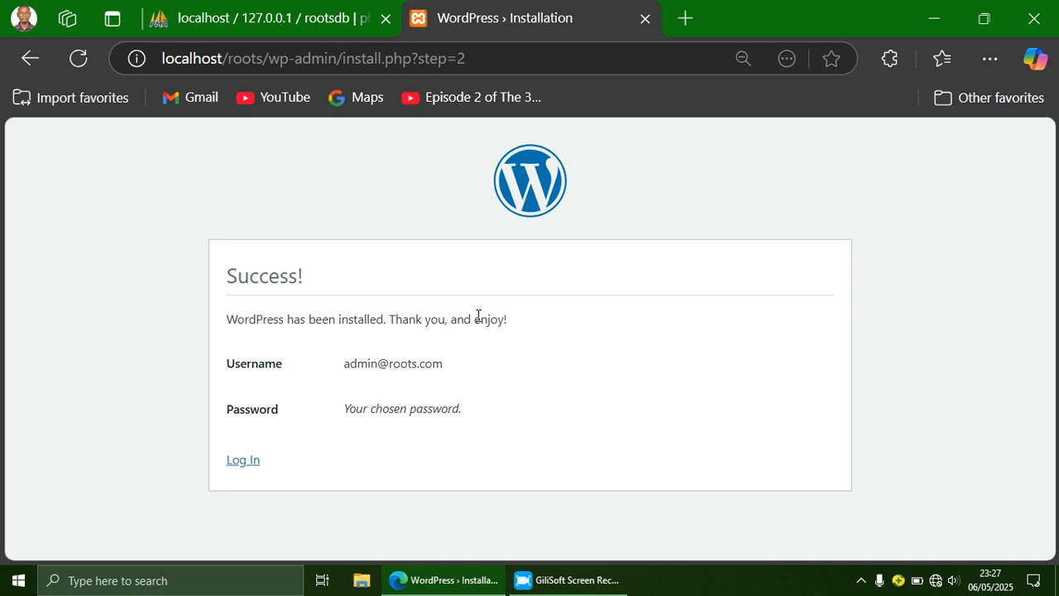
left_click(244, 461)
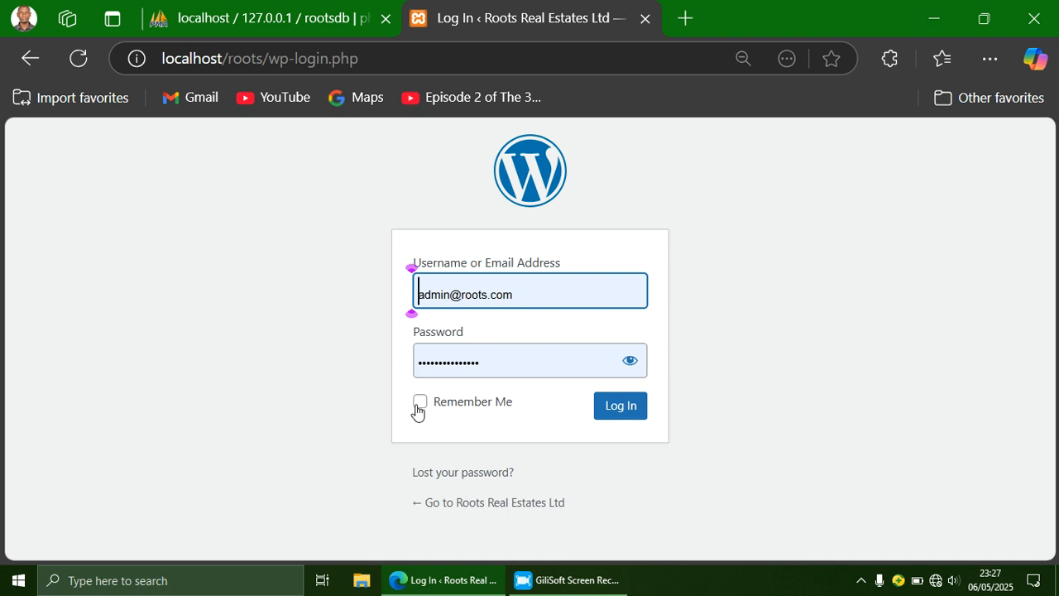
Step: Log in as the administrator with Remember Me ticked
left_click(419, 405)
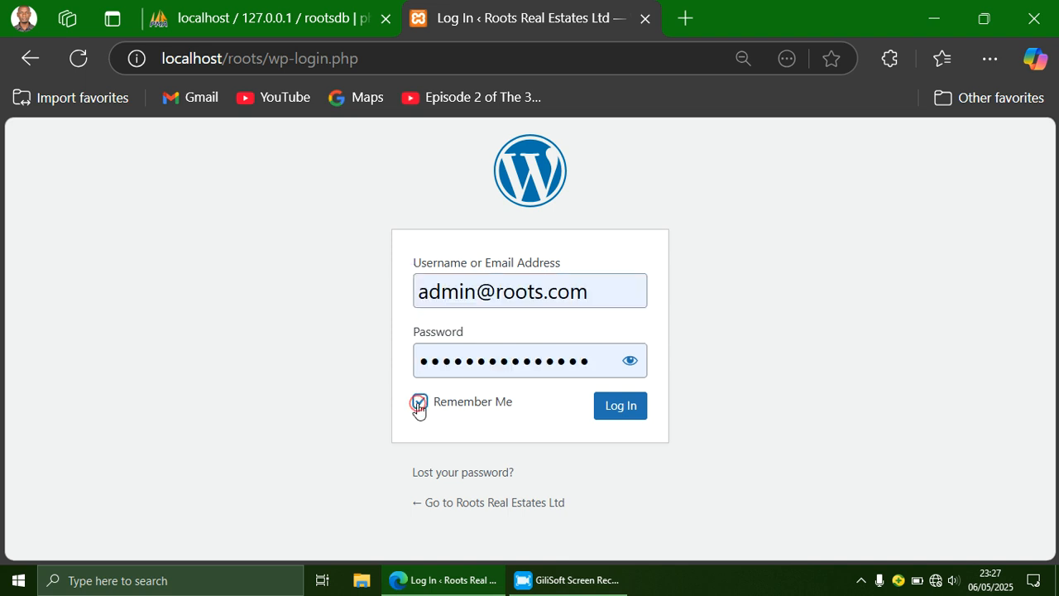
left_click(606, 407)
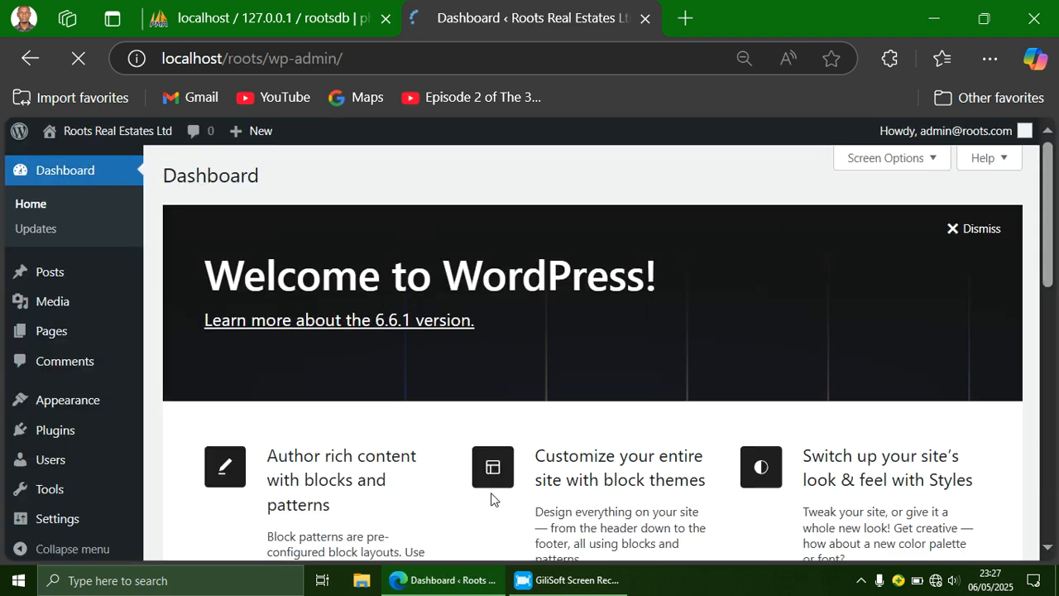
Step: Dismiss the Welcome panel, revealing the Site Health, At a Glance and Quick Draft widgets
left_click_drag(1048, 218, 1026, 218)
left_click(972, 229)
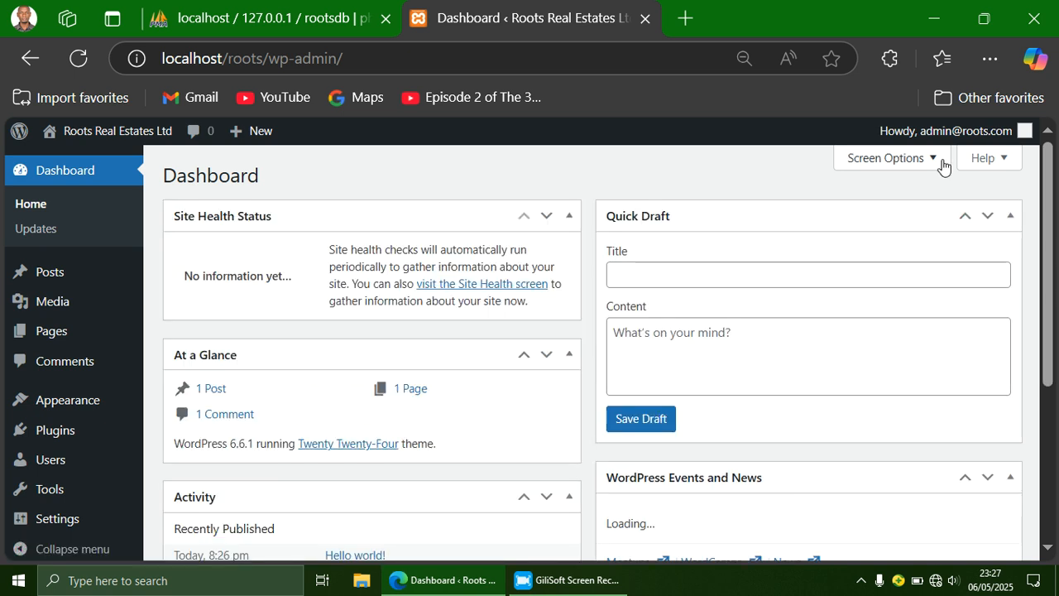
mouse_move(1051, 177)
left_mouse_down()
mouse_move(1047, 348)
mouse_move(1057, 97)
mouse_move(1038, 418)
mouse_move(1057, 128)
left_mouse_up()
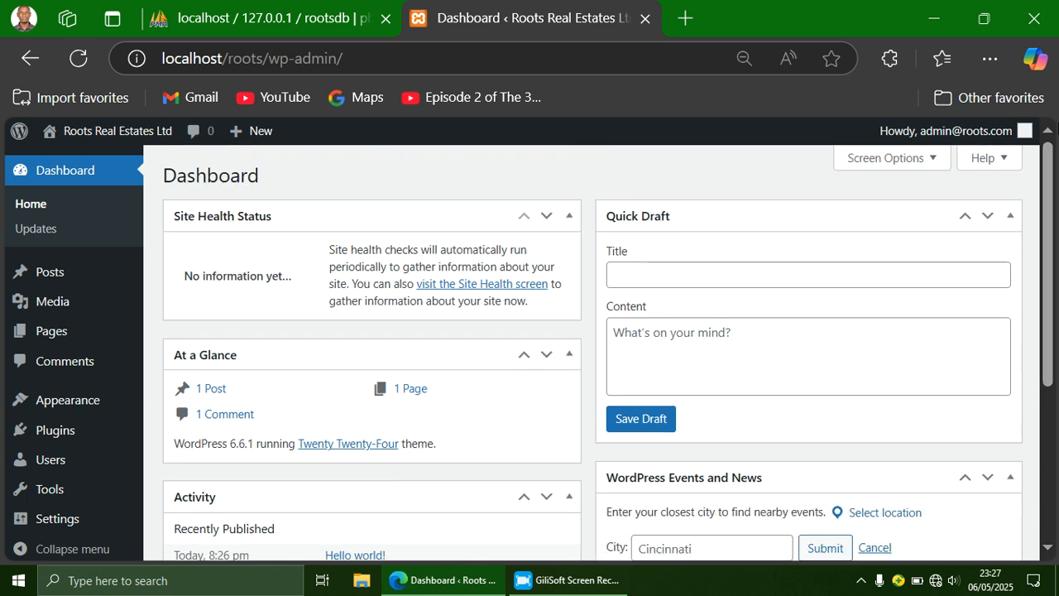